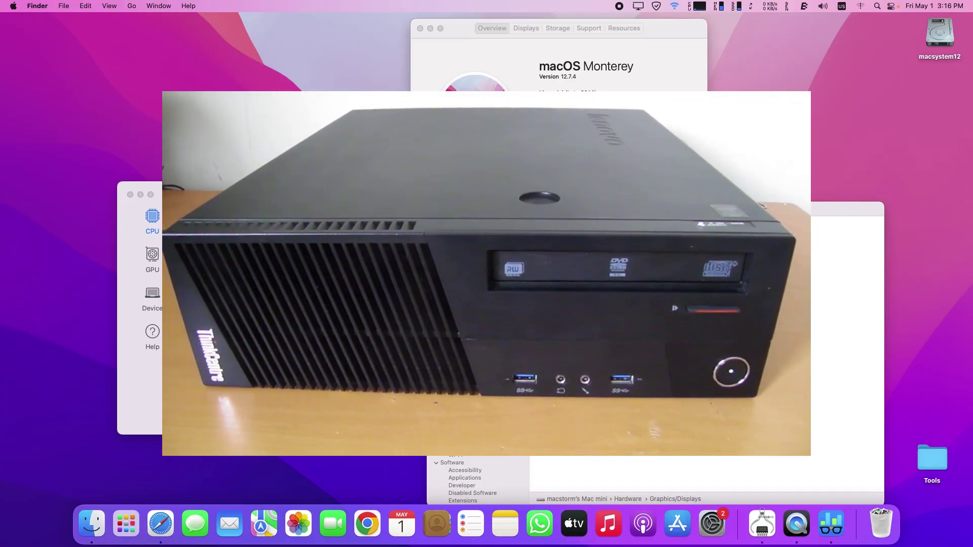
Step: View the GPU page in Geekbench 6 and the Graphics/Displays section of the system report
click(149, 261)
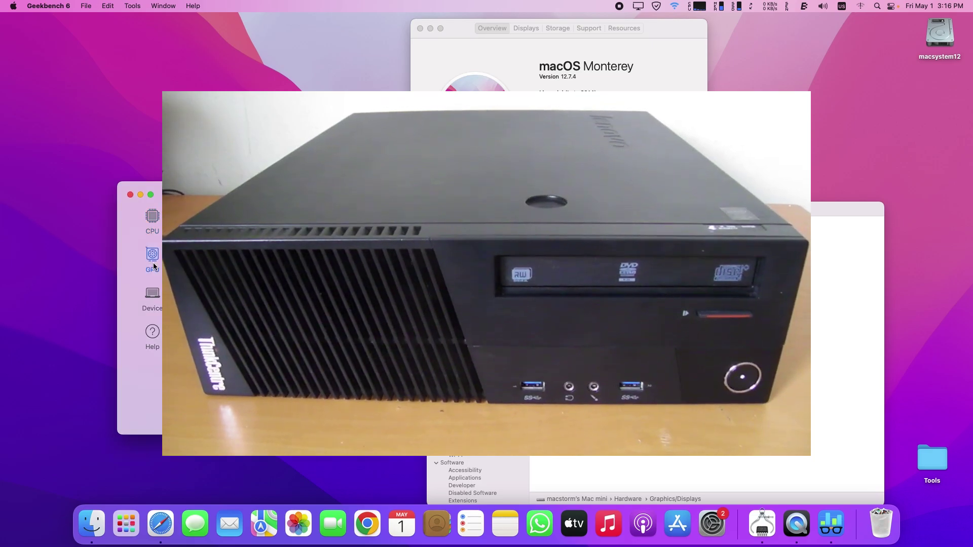
click(152, 262)
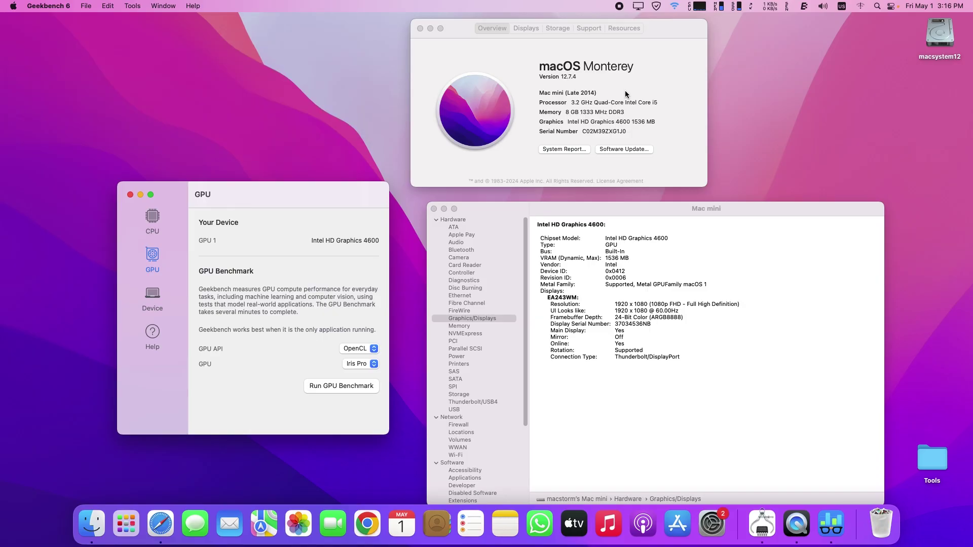
click(504, 318)
click(126, 524)
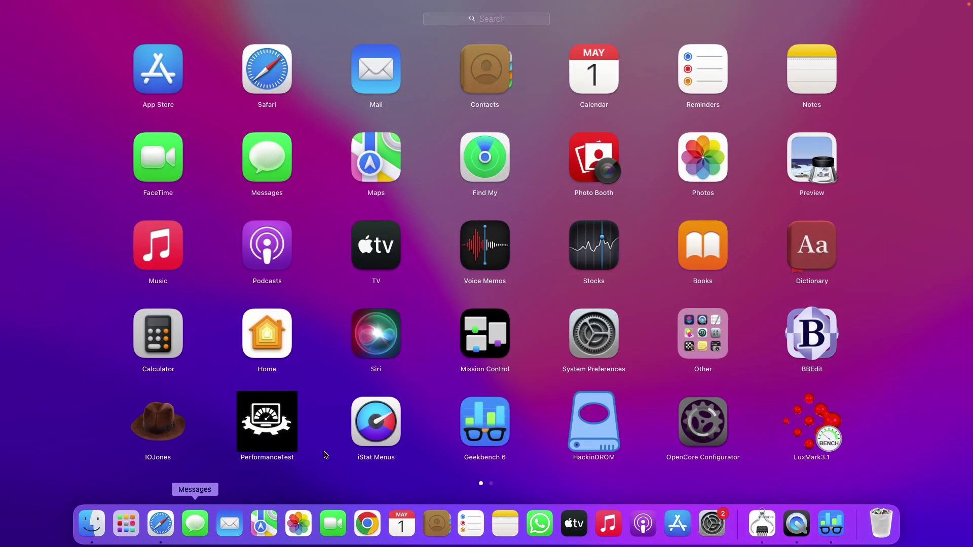
scroll(463, 380, right, 5)
scroll(306, 398, left, 5)
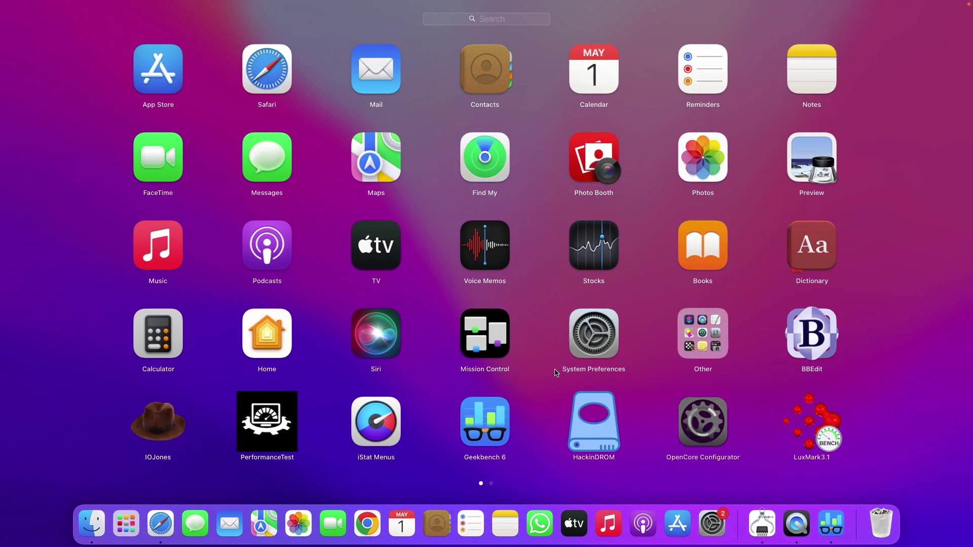
scroll(378, 383, right, 5)
click(540, 301)
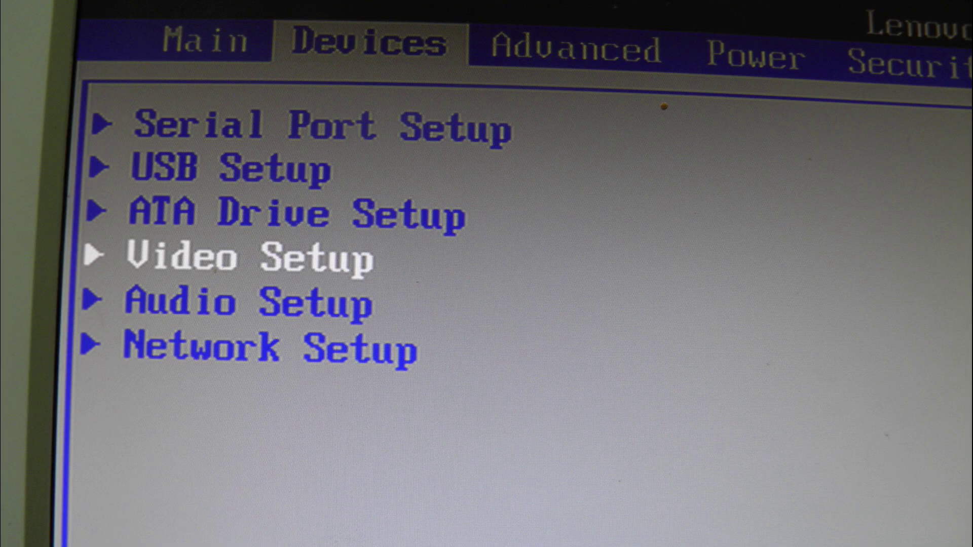
Step: Open Video Setup in the BIOS and inspect the options for Pre-Allocated Memory Size and Total Graphics Memory
key(Return)
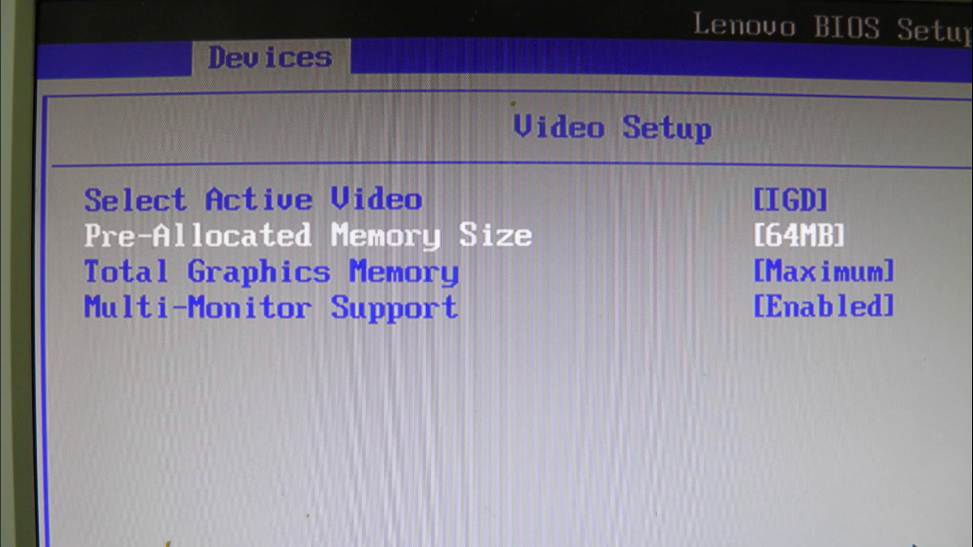
key(Return)
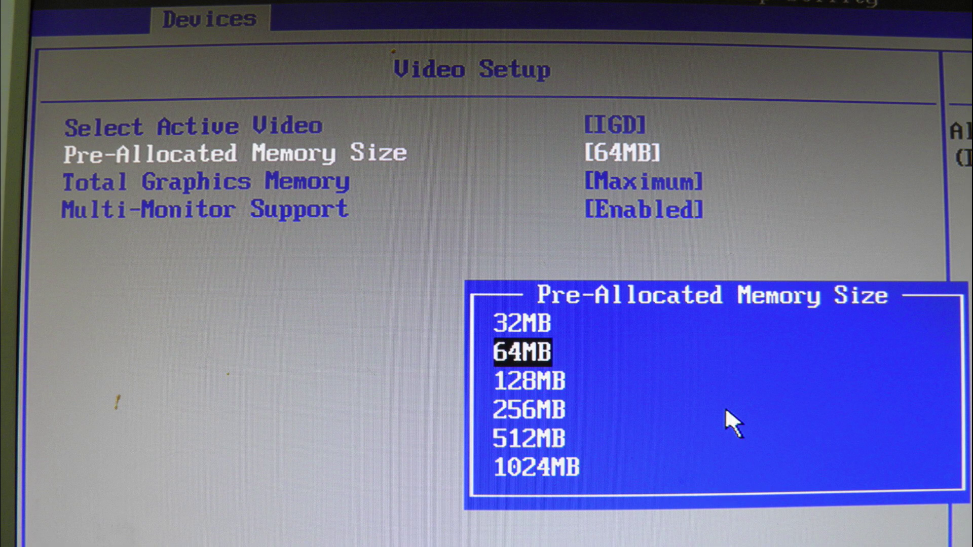
key(Escape)
key(Down)
key(Return)
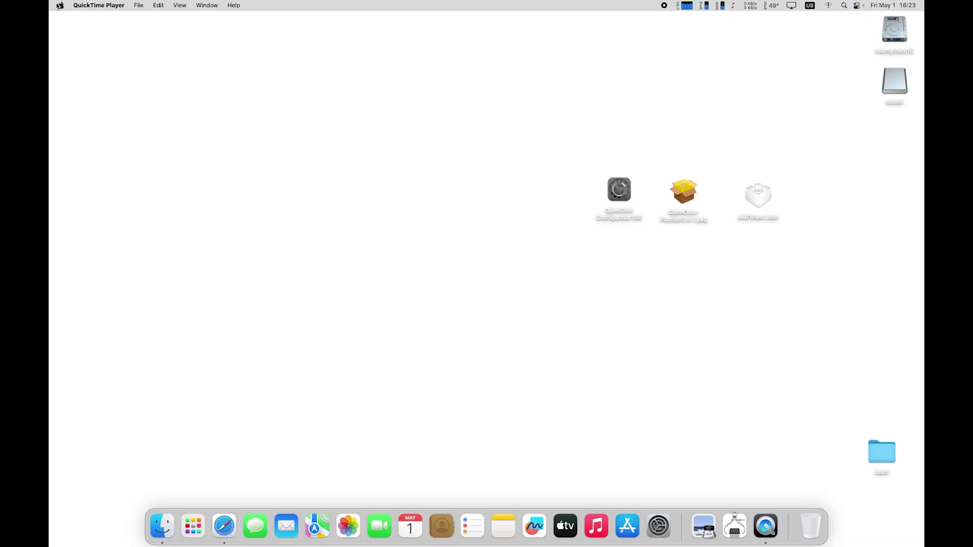
Step: Open About This Mac and review the detailed hardware, macOS, display and storage information
click(60, 5)
click(63, 19)
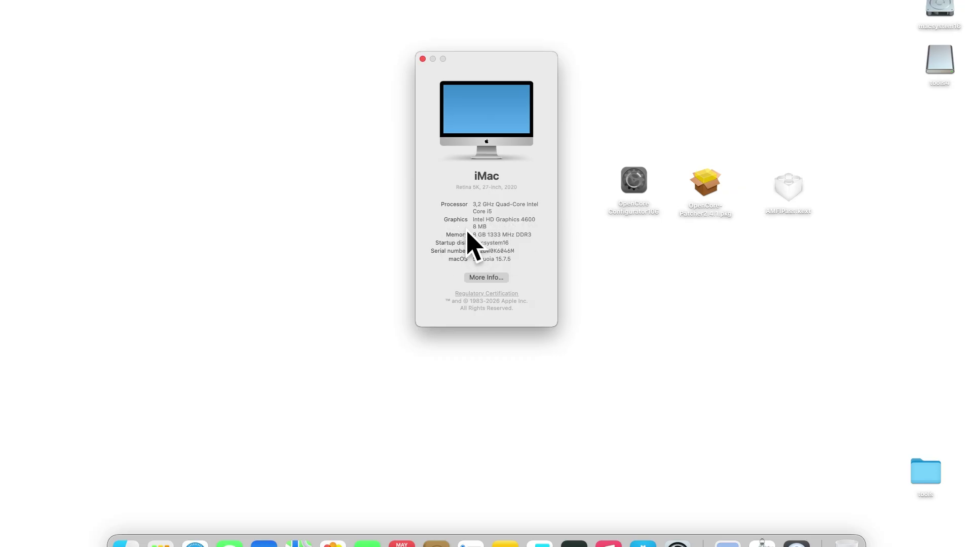
click(195, 541)
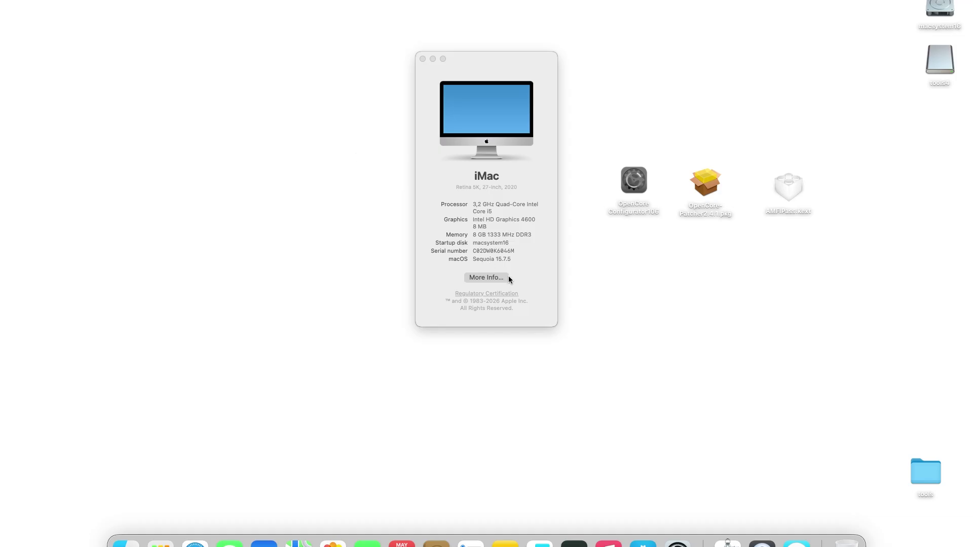
click(484, 278)
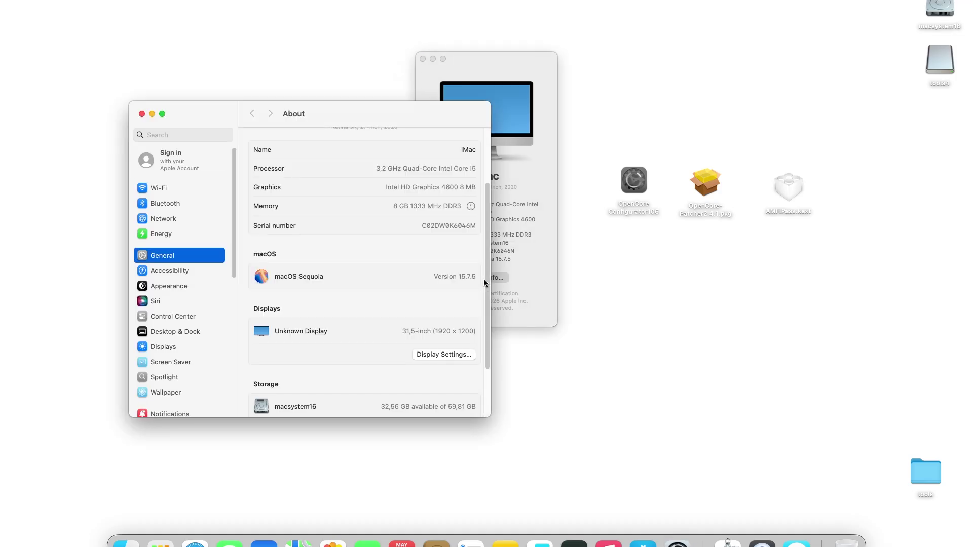
scroll(480, 311, down, 4)
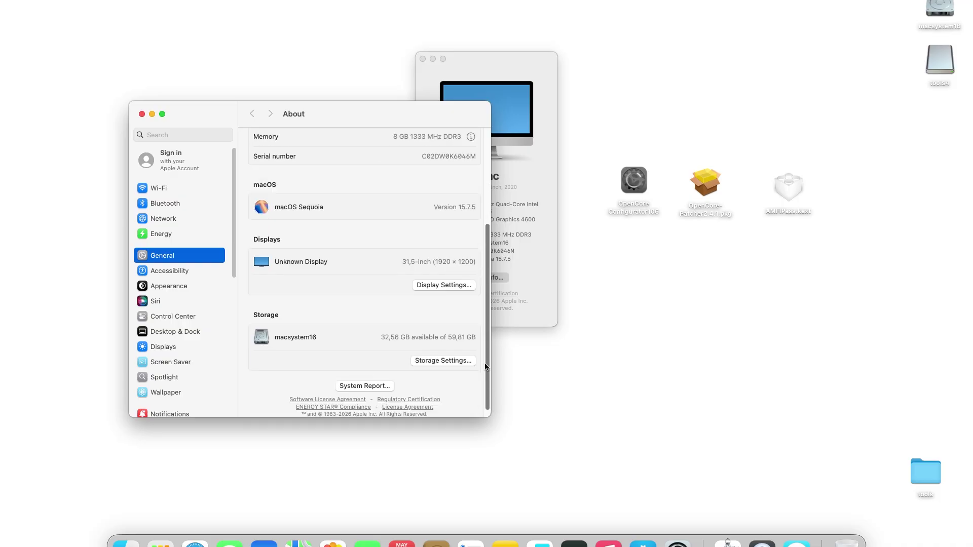
Step: Examine the Graphics/Displays section of the system report, and close the report and settings windows
click(364, 375)
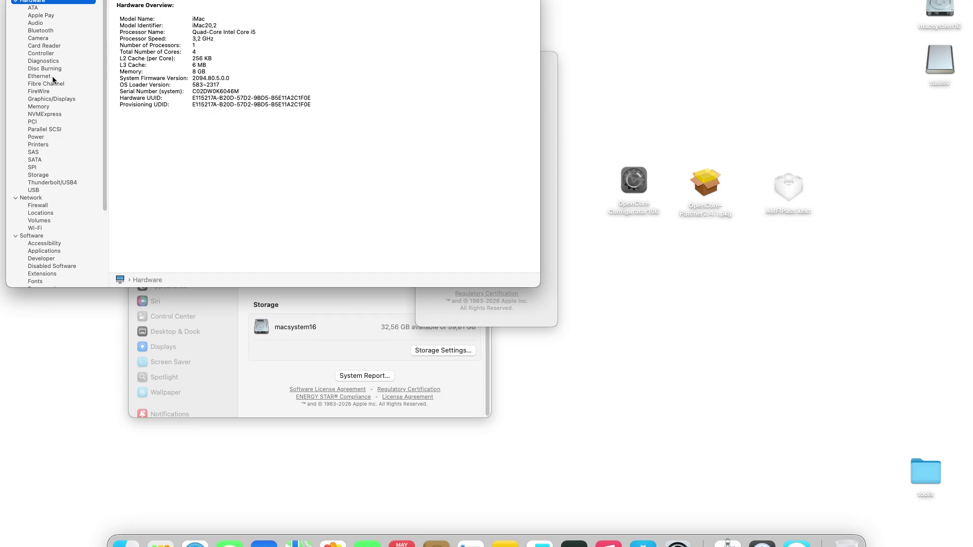
click(56, 99)
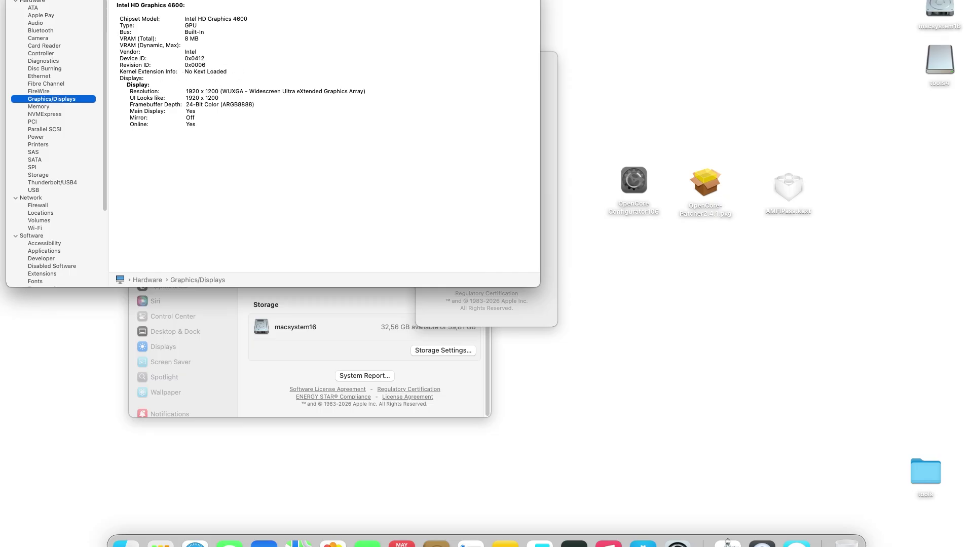
key(super+q)
click(139, 104)
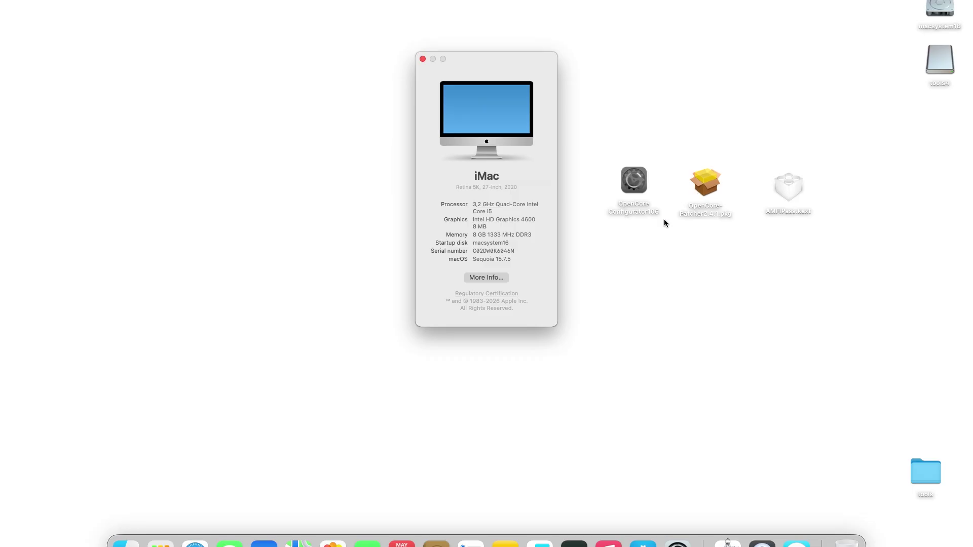
Step: Launch OpenCore Configurator and mount the KINGSTON disk's EFI partition, authorizing with the account password, and open its config.plist
double_click(635, 185)
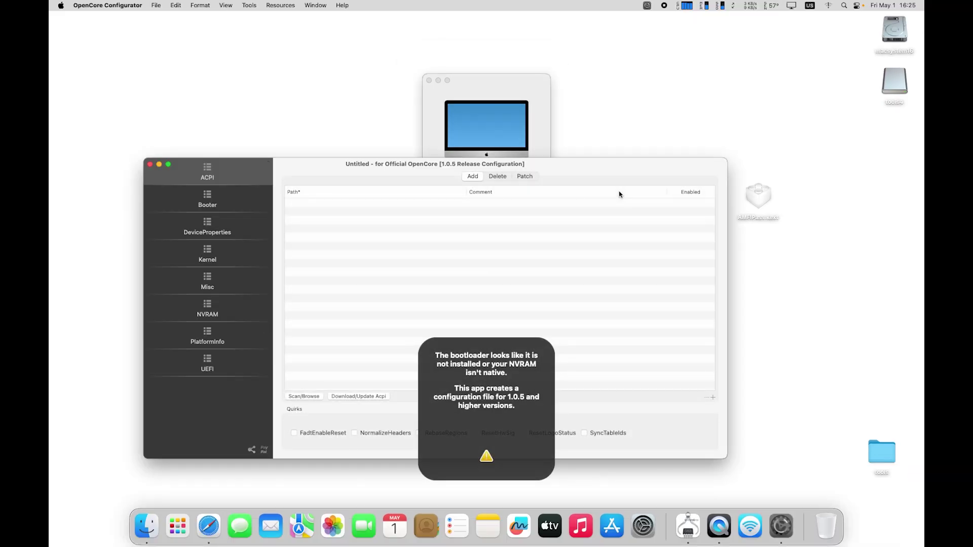
click(644, 6)
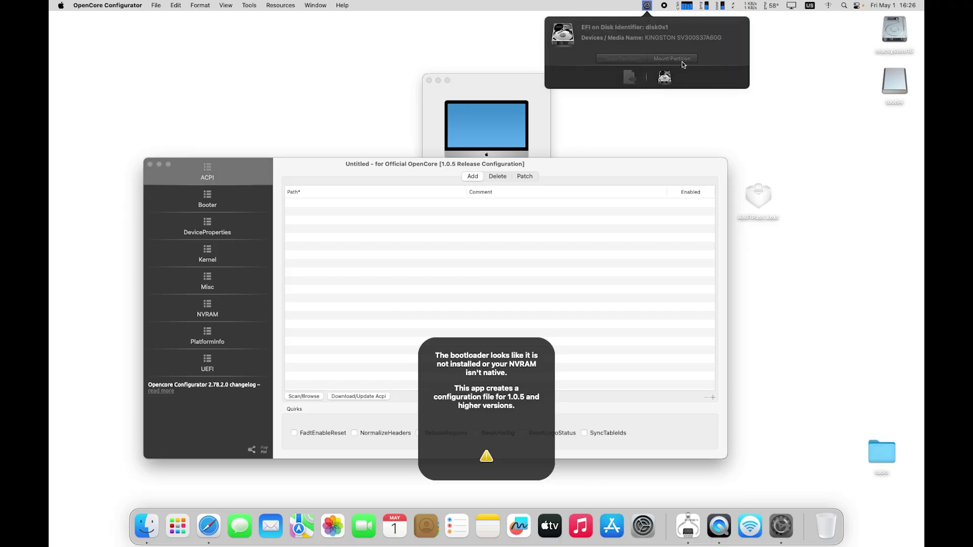
click(682, 60)
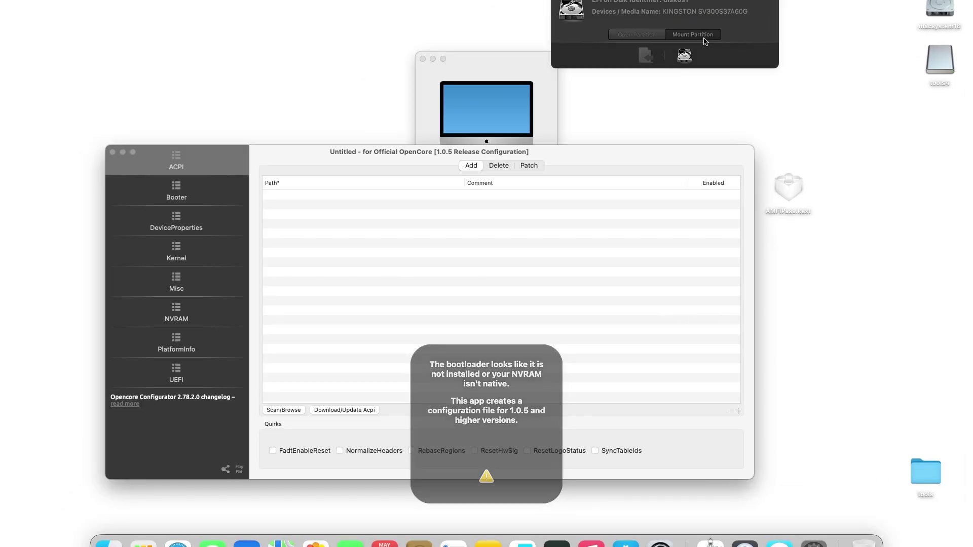
text(*****)
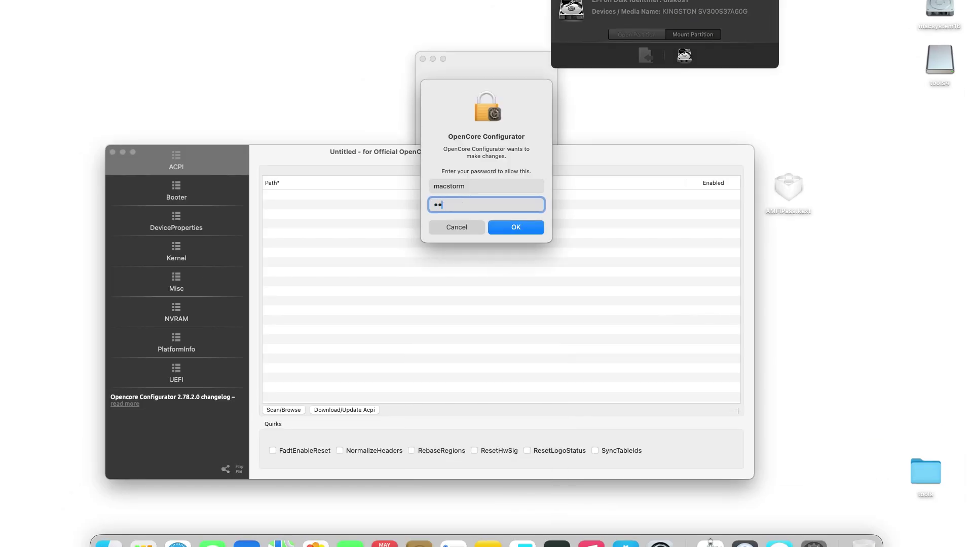
key(Return)
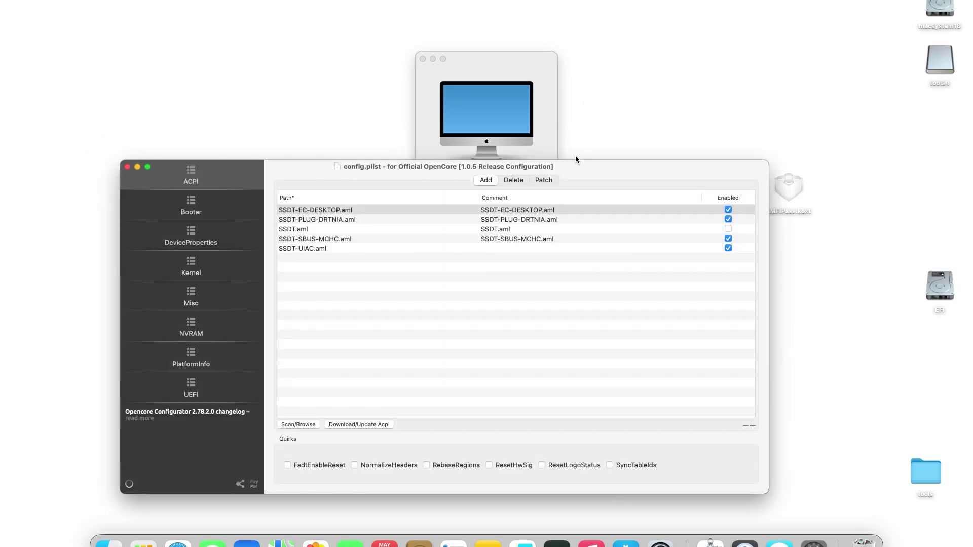
Step: Reposition the config.plist window and close the OpenCore Validator report
drag(590, 163, 574, 171)
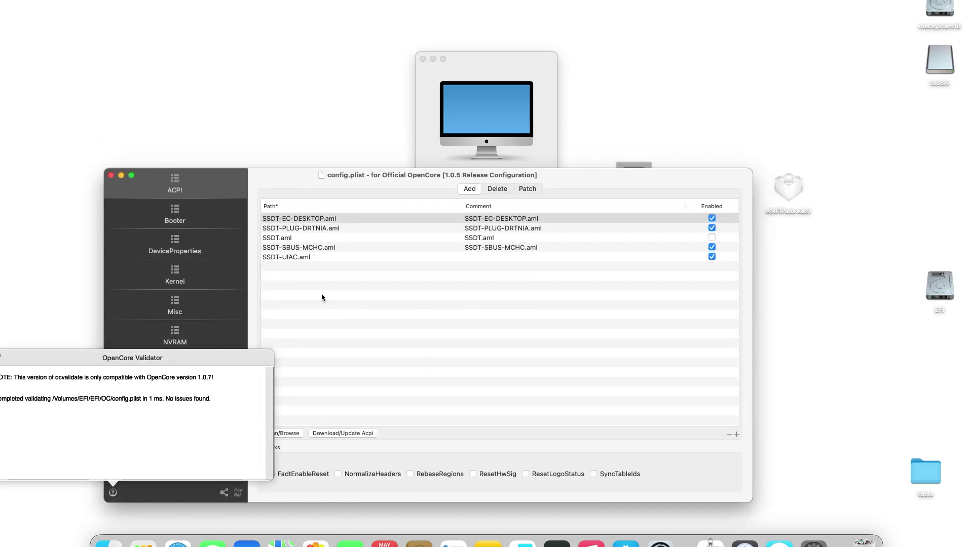
drag(290, 180, 341, 185)
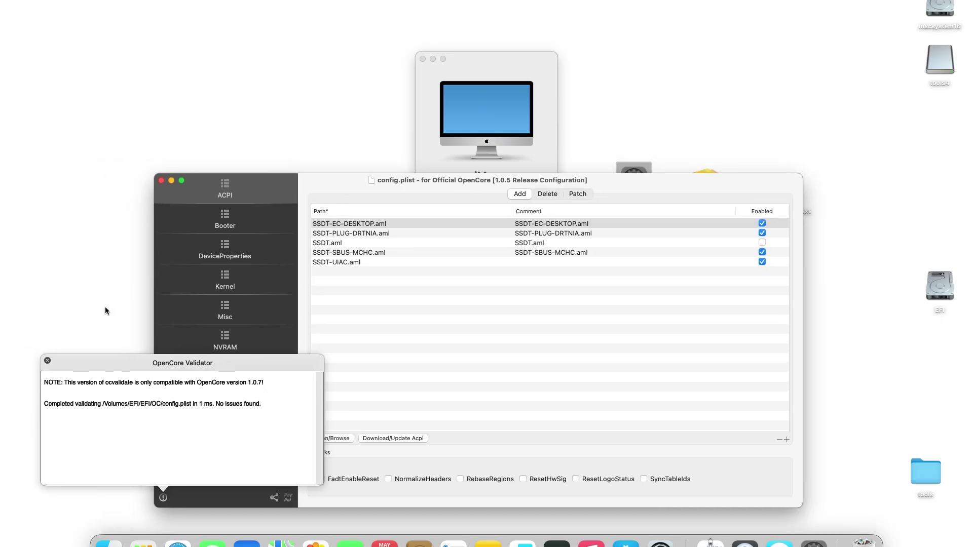
click(47, 360)
Step: Disable SIP by setting csr-active-config to 03080000 under the 7C436110 UUID in the NVRAM section
click(215, 347)
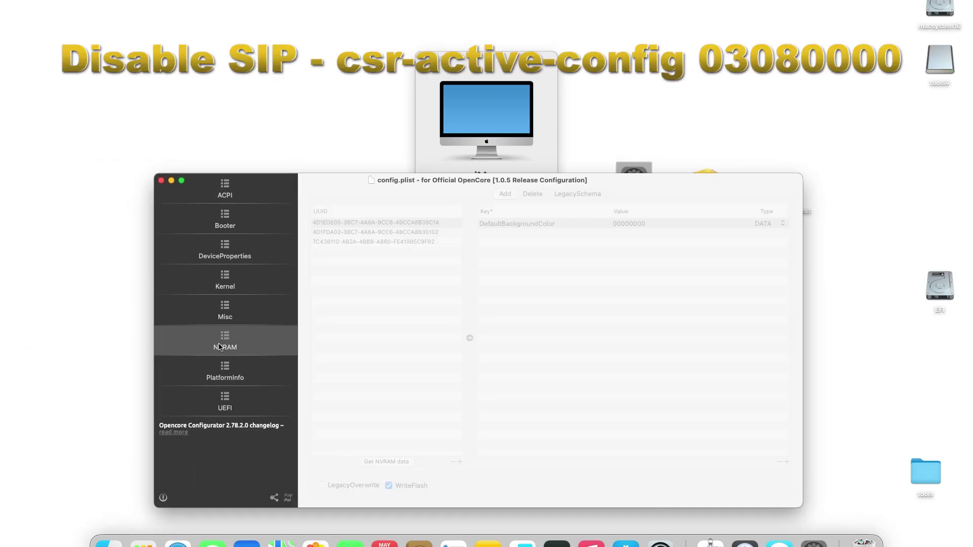
click(382, 243)
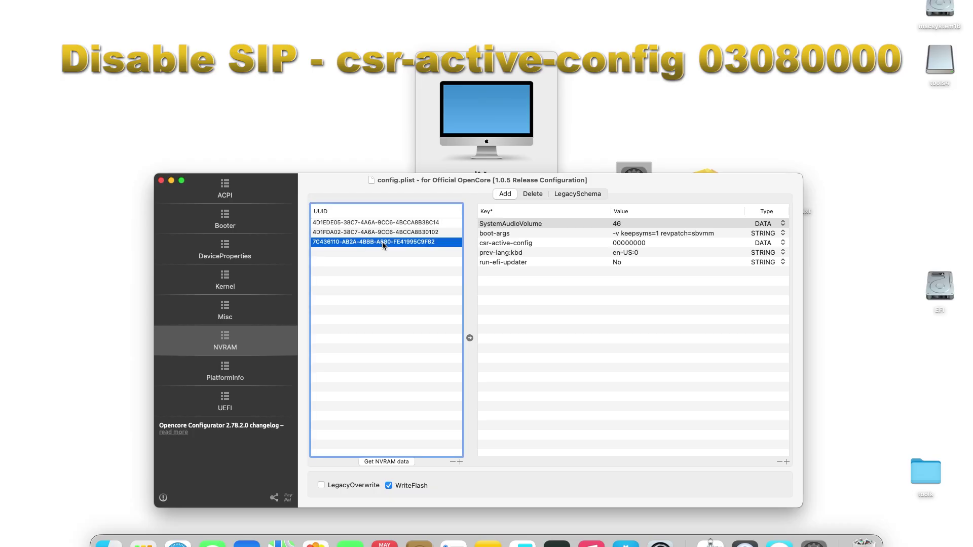
double_click(621, 243)
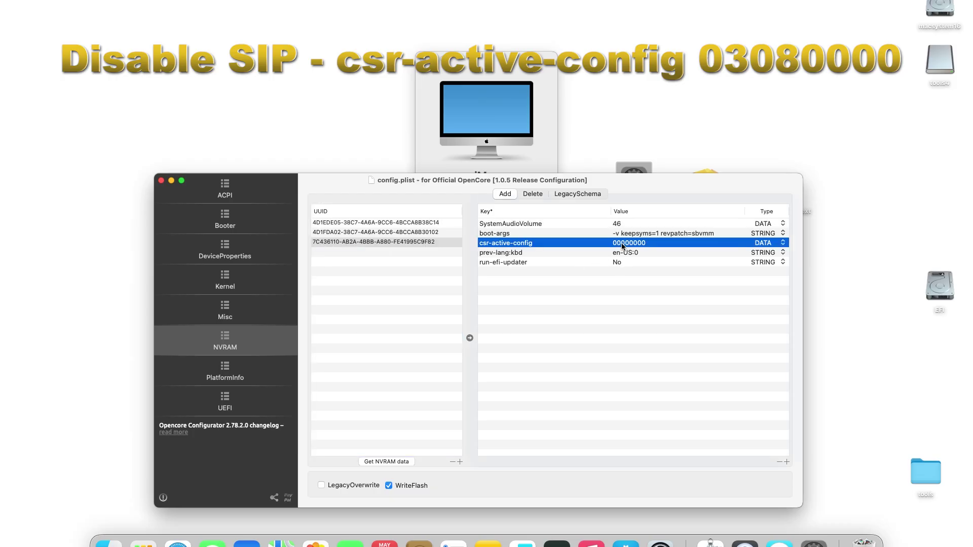
text(03)
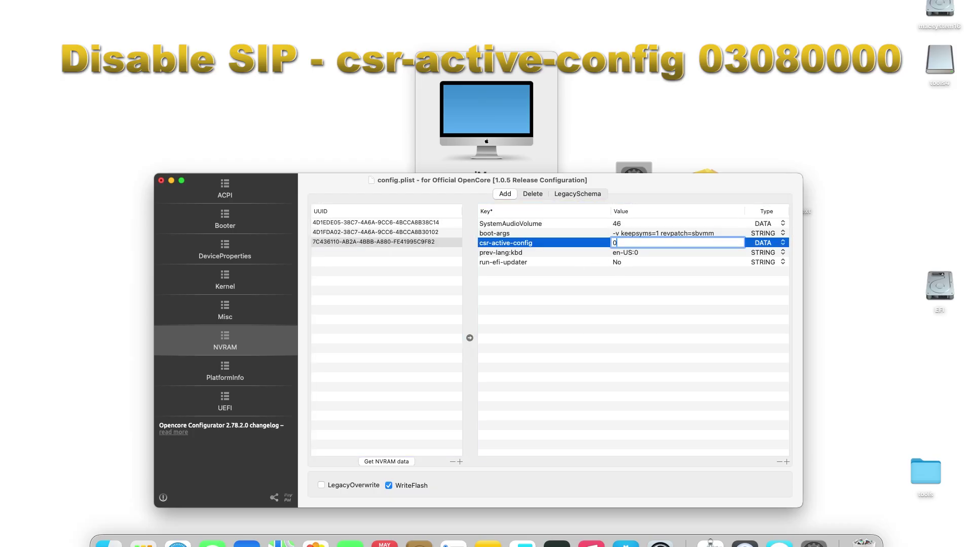
text(080000)
key(Return)
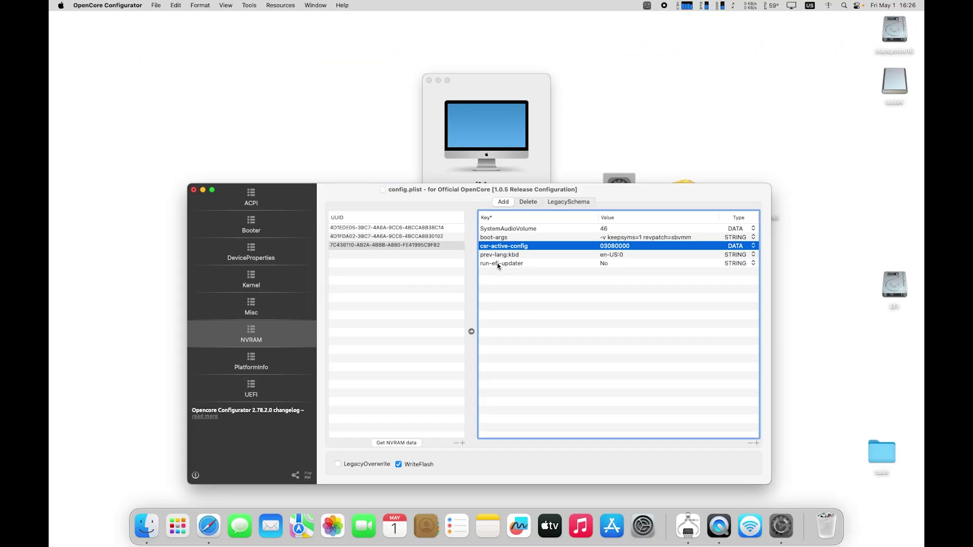
Step: Save config.plist and close the OpenCore Validator report
click(156, 6)
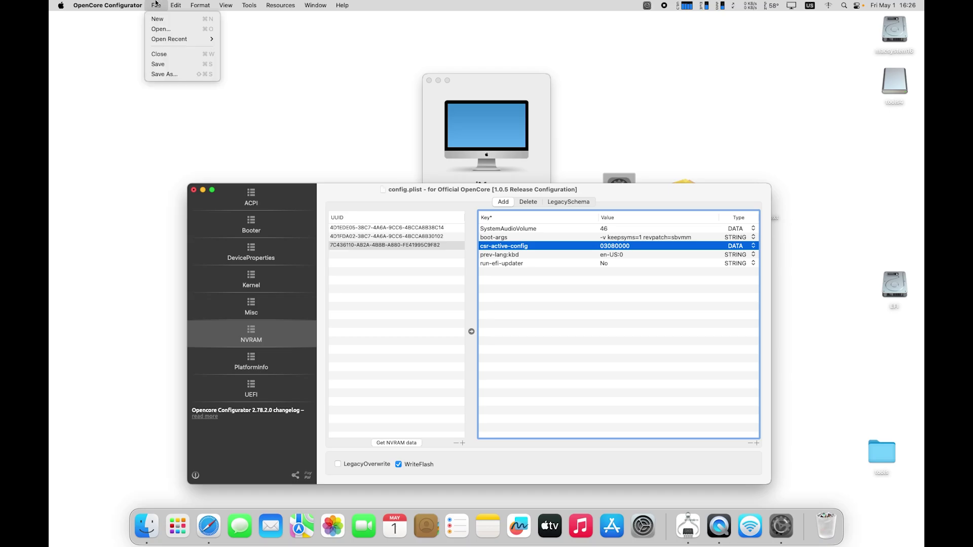
click(171, 65)
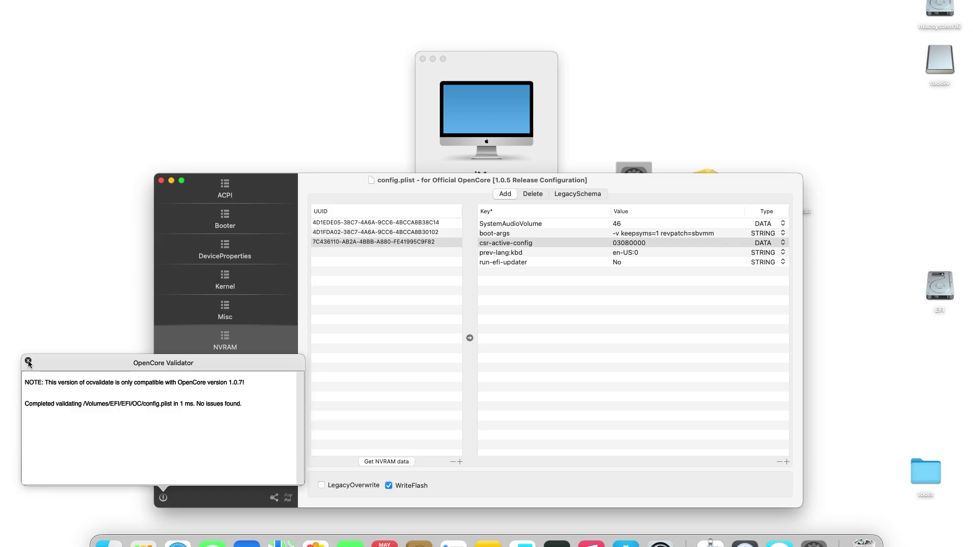
click(74, 352)
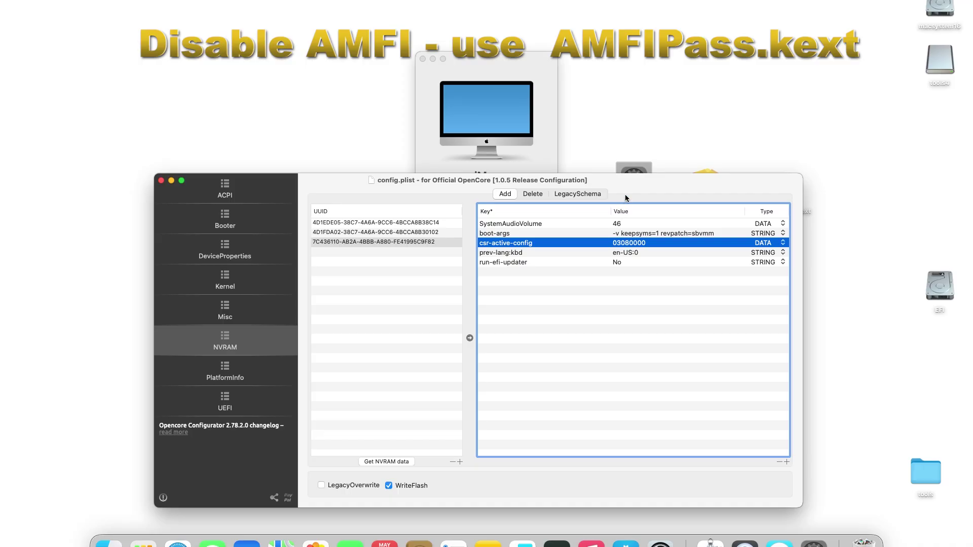
Step: Move the config.plist window away from the desktop files and open the EFI/OC/Kexts folder on the EFI volume
drag(627, 188, 593, 253)
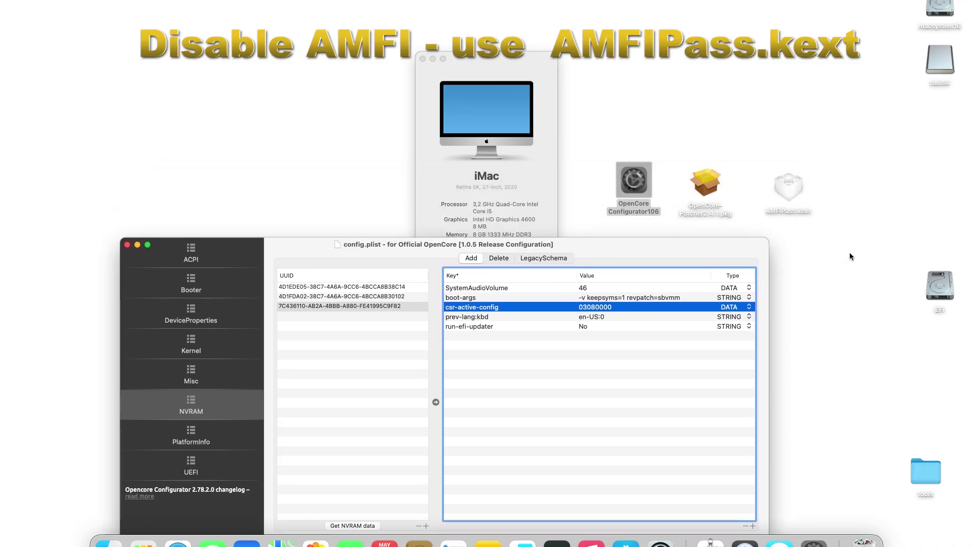
click(937, 287)
double_click(937, 287)
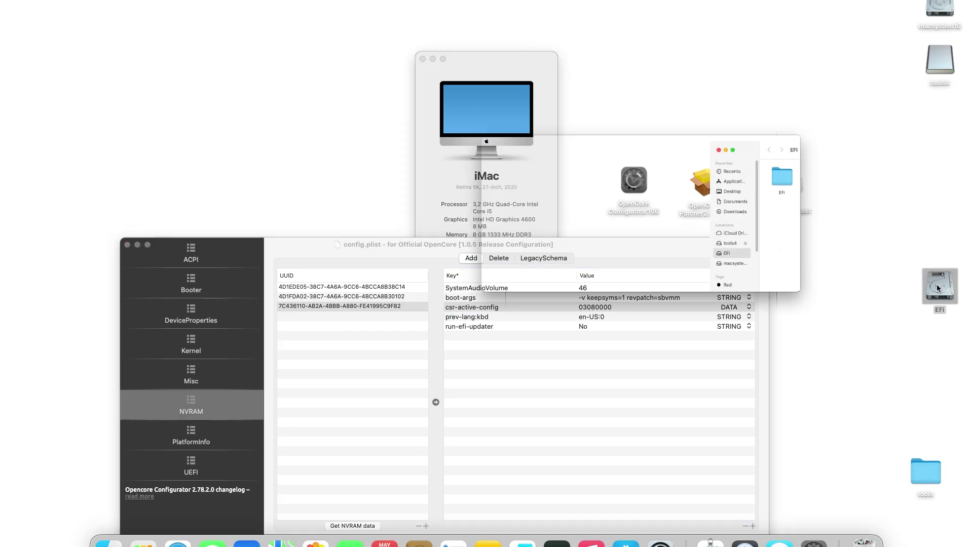
double_click(365, 118)
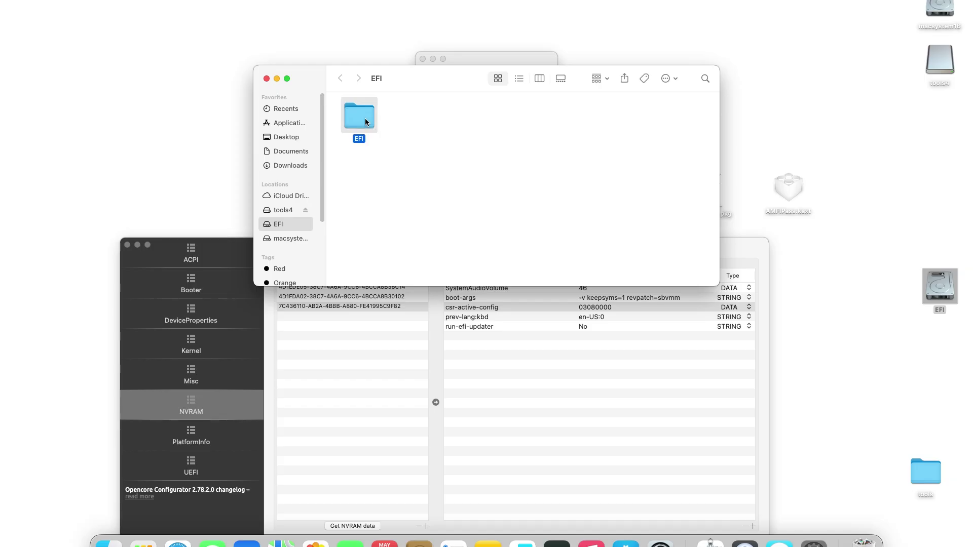
double_click(459, 122)
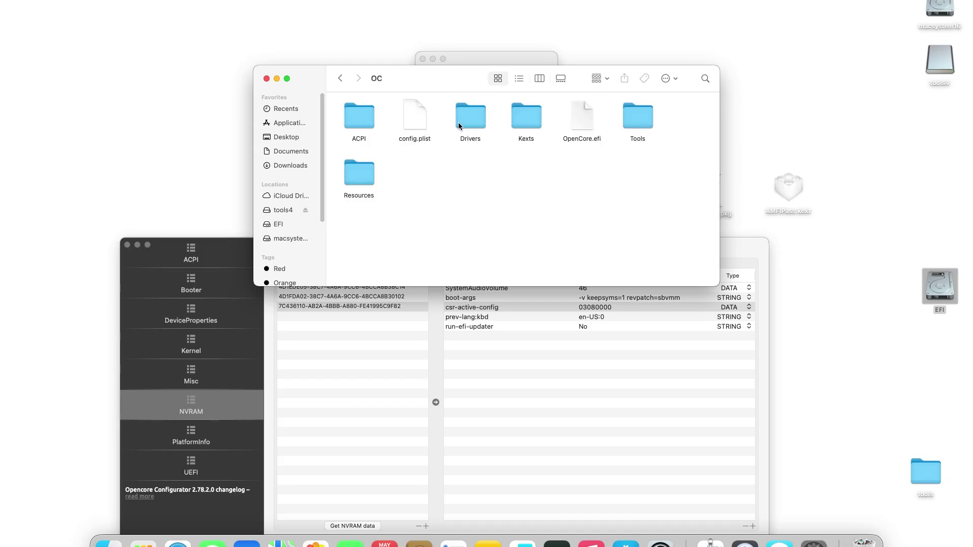
double_click(518, 128)
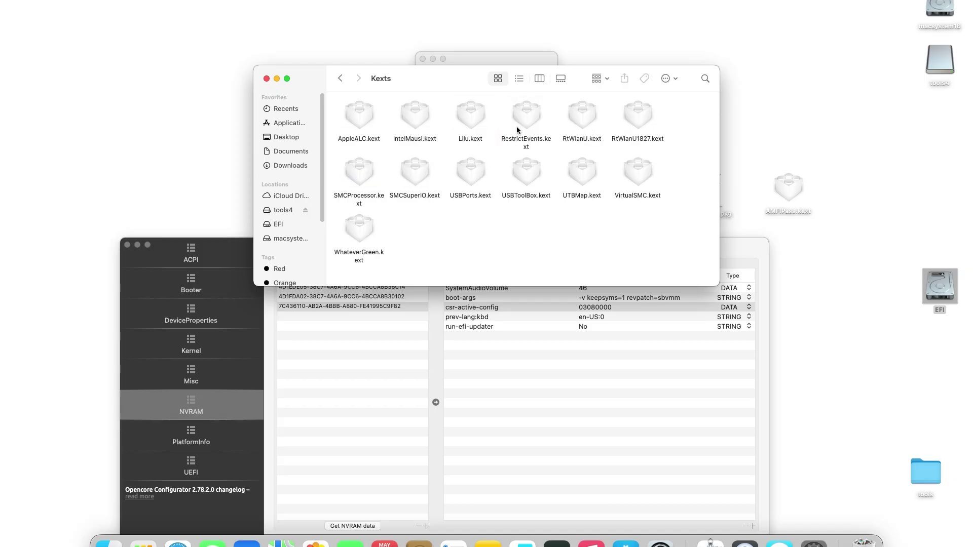
Step: Copy AMFIPass.kext from the desktop into the EFI/OC/Kexts folder and show config.plist's Kernel section beneath the folder window
drag(780, 189, 419, 235)
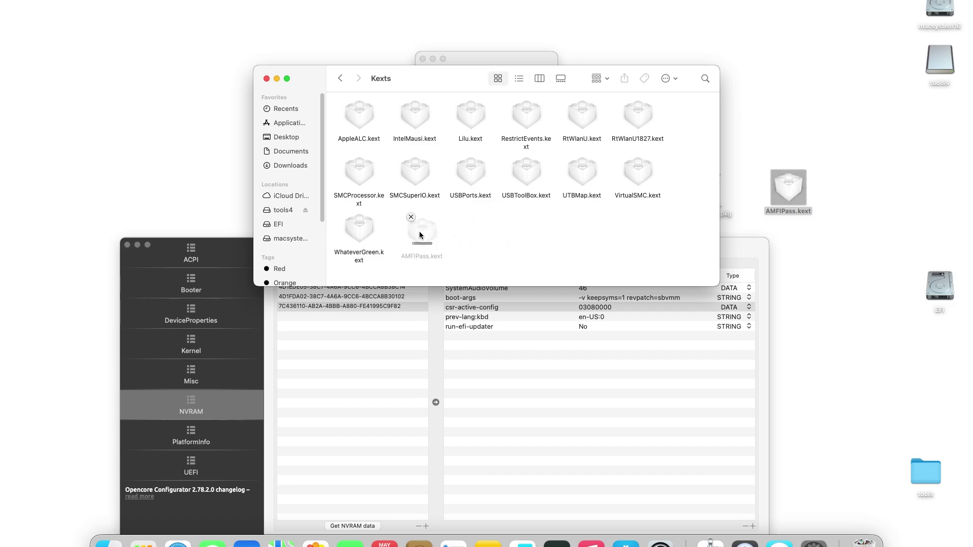
click(206, 357)
click(207, 356)
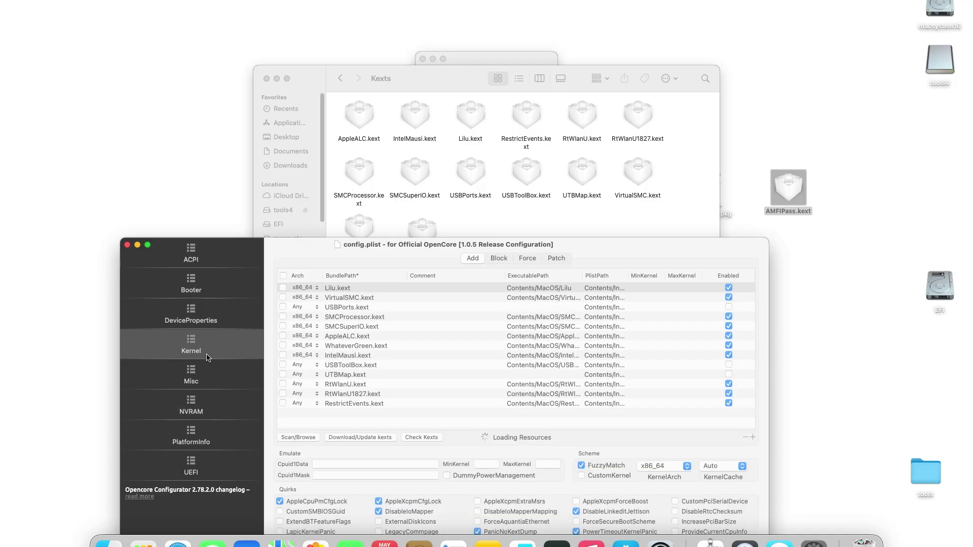
drag(462, 85, 467, 20)
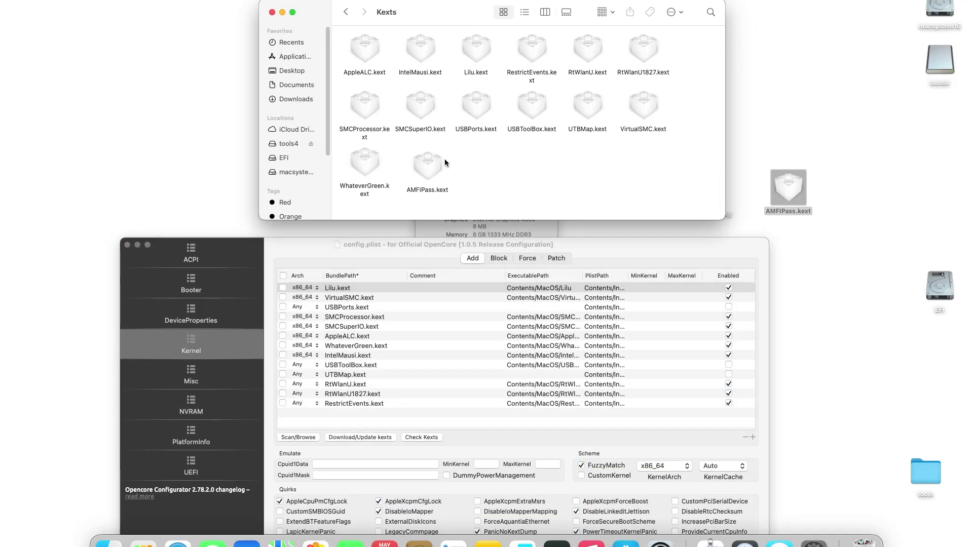
Step: Add AMFIPass.kext from the Kexts folder to the Kernel Add list, placed directly below WhateverGreen.kext
drag(434, 163, 395, 365)
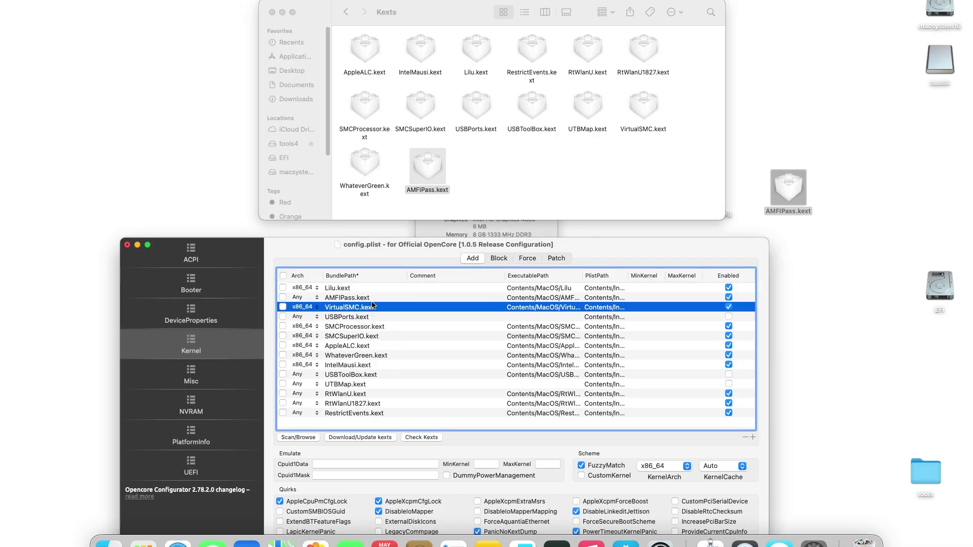
click(375, 298)
drag(377, 299, 358, 365)
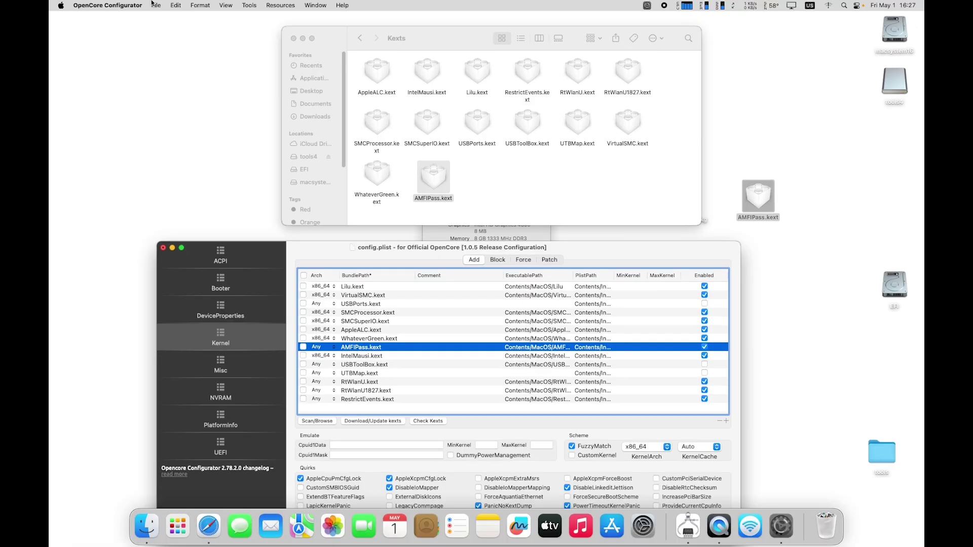
Step: Save config.plist, closing the OpenCore Validator report and the Kexts folder window
click(155, 4)
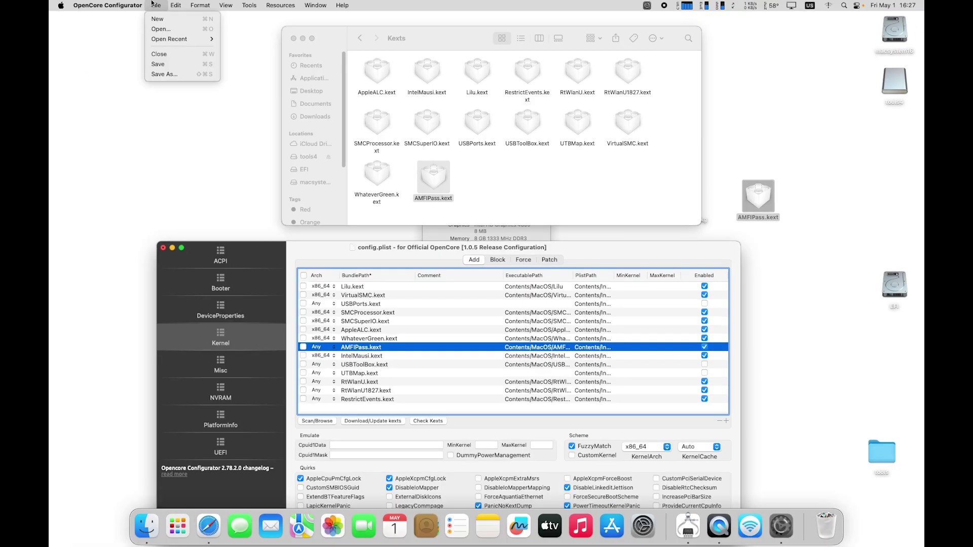
click(178, 66)
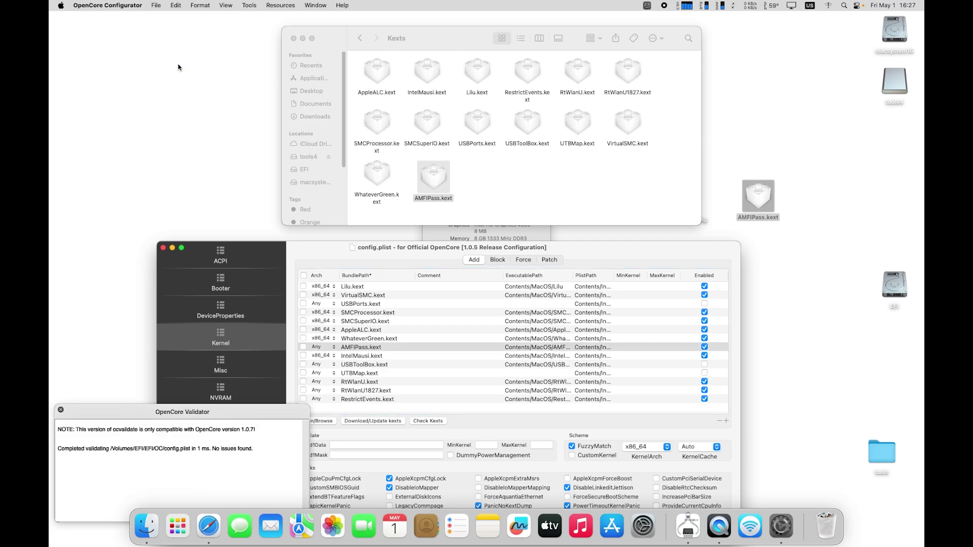
click(60, 410)
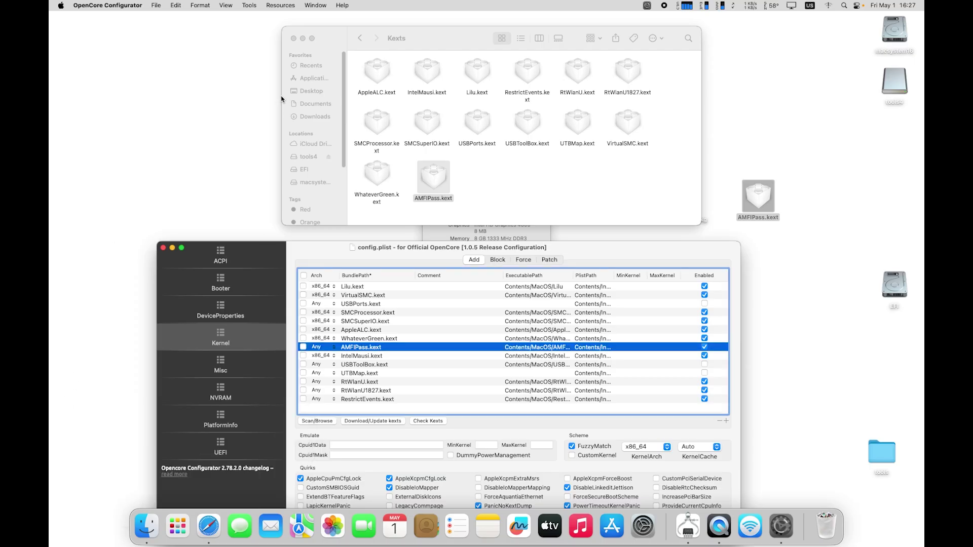
click(294, 38)
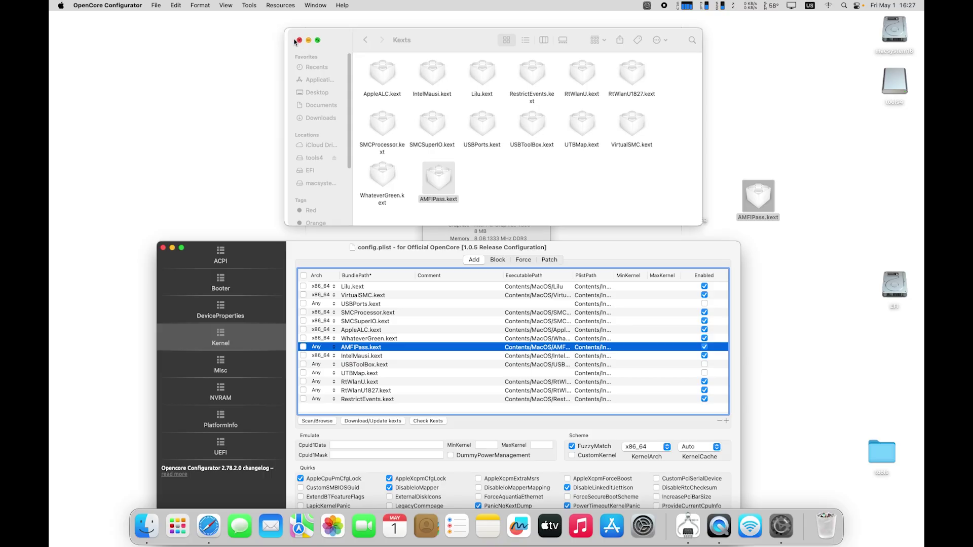
click(296, 39)
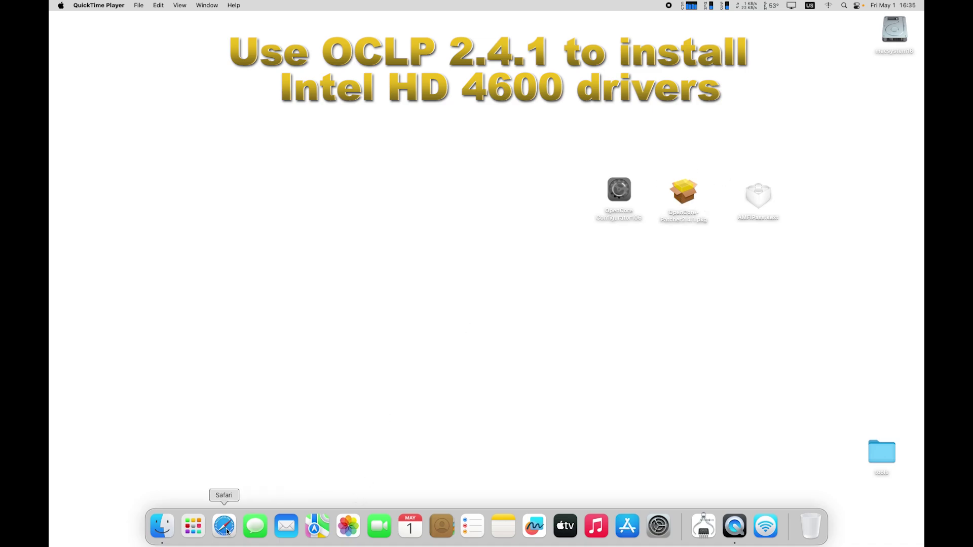
Step: Launch OpenCore-Patcher from the second page of installed applications
click(196, 522)
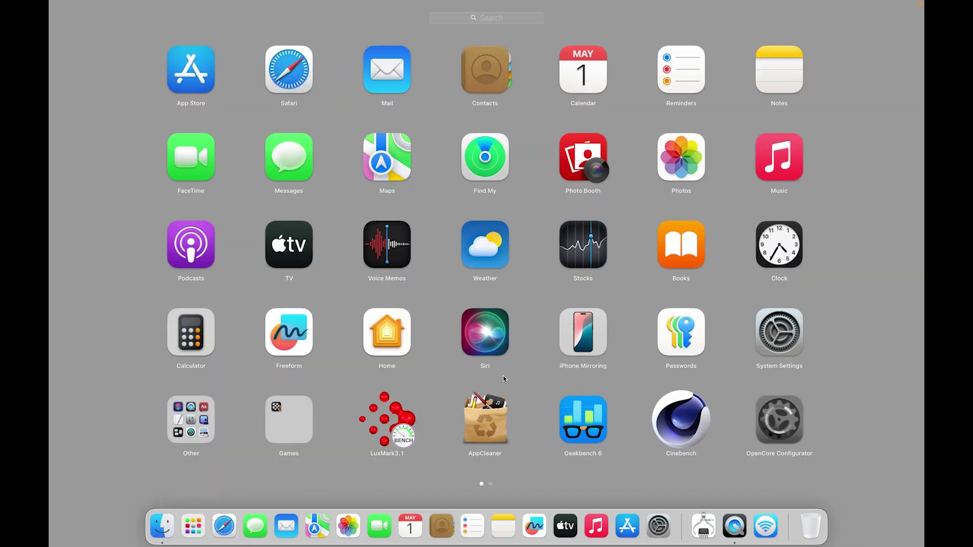
drag(529, 376, 352, 384)
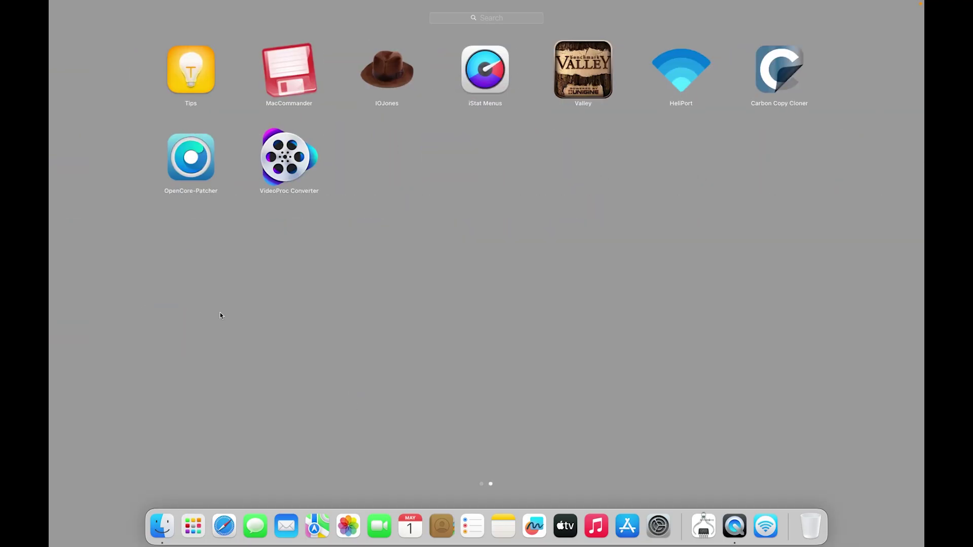
click(184, 163)
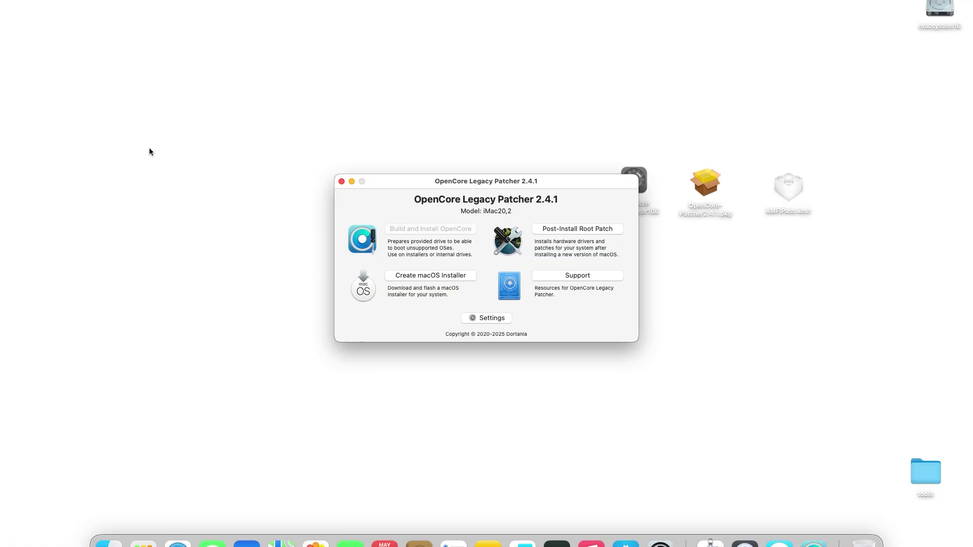
Step: Run the Post-Install Root Patch for Intel Haswell graphics and restart the computer
click(567, 229)
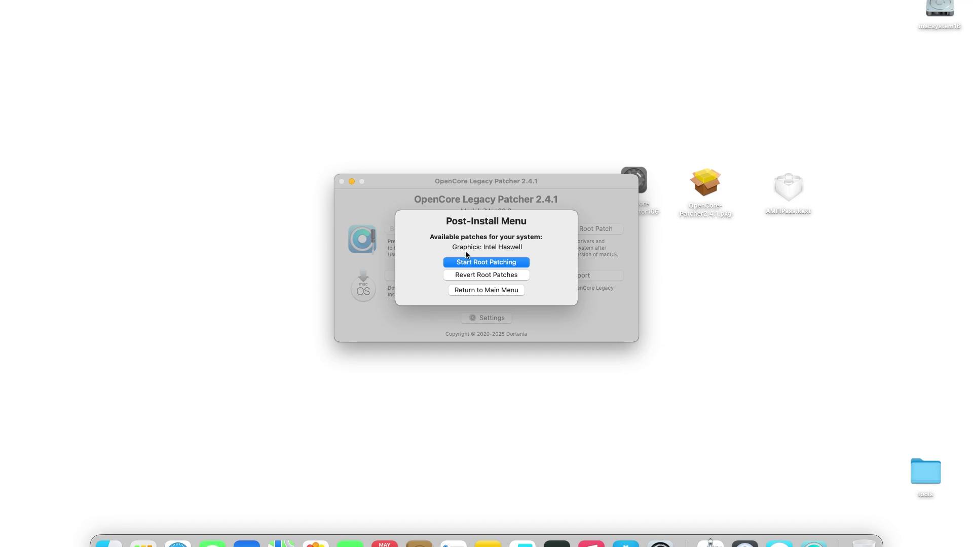
click(507, 263)
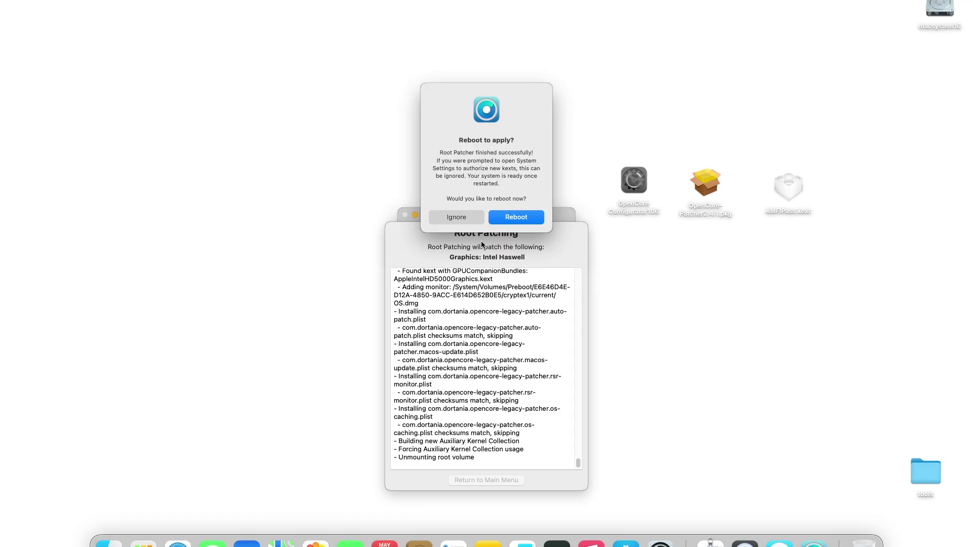
click(517, 217)
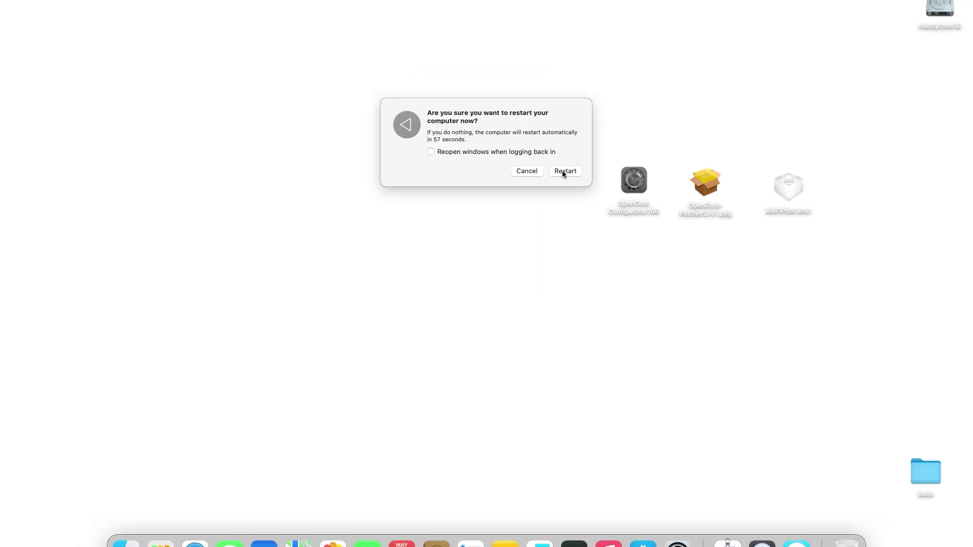
click(562, 171)
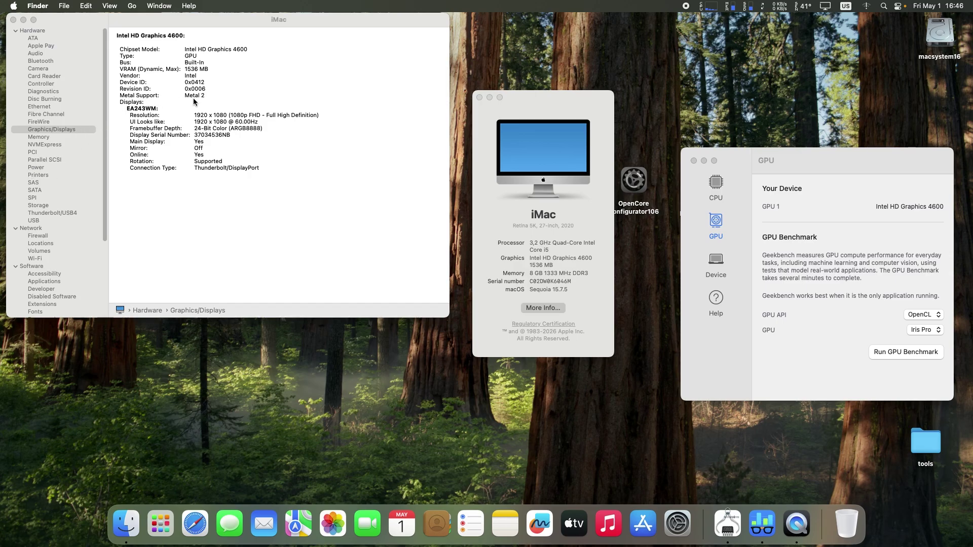
Step: Show the CPU information page in Geekbench 6
click(781, 192)
click(724, 192)
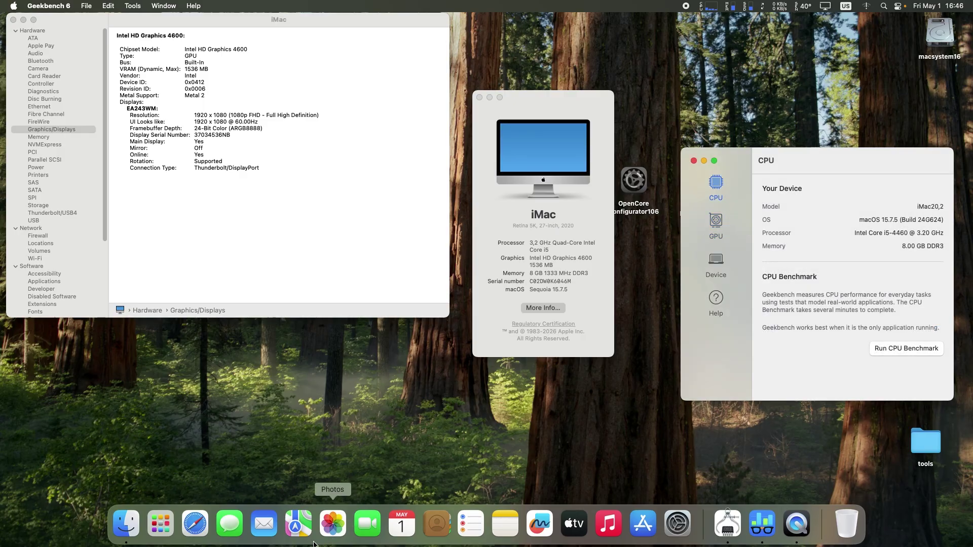
click(161, 523)
scroll(325, 385, left, 3)
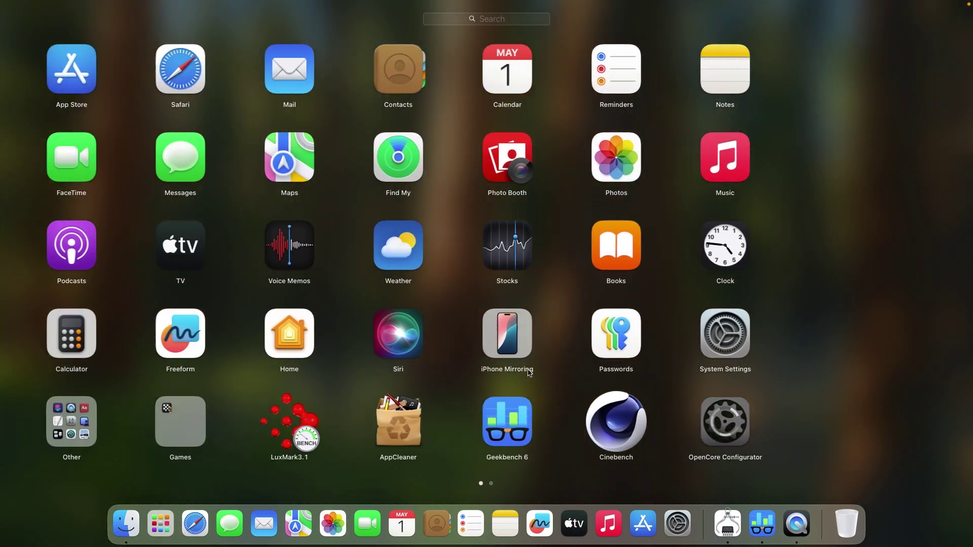
scroll(355, 390, right, 3)
scroll(456, 391, left, 3)
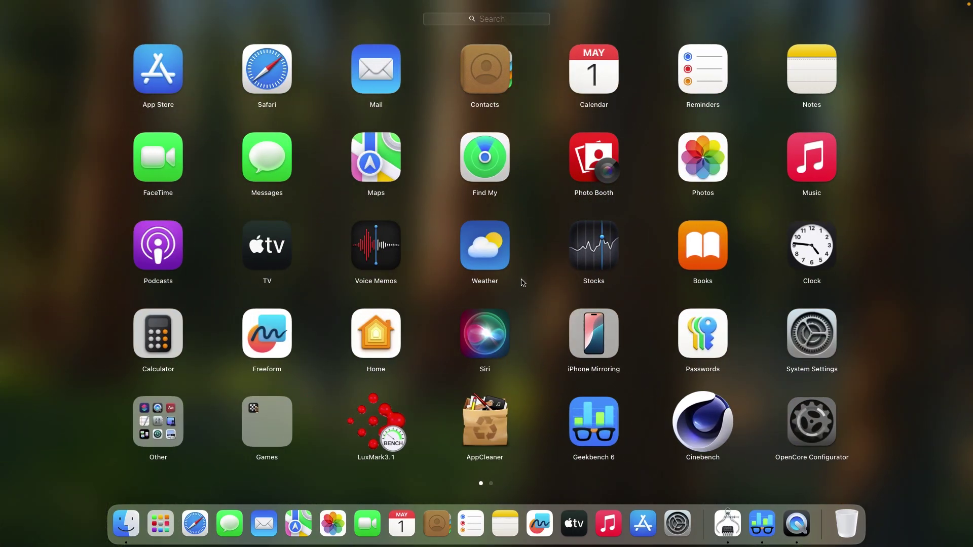
click(554, 300)
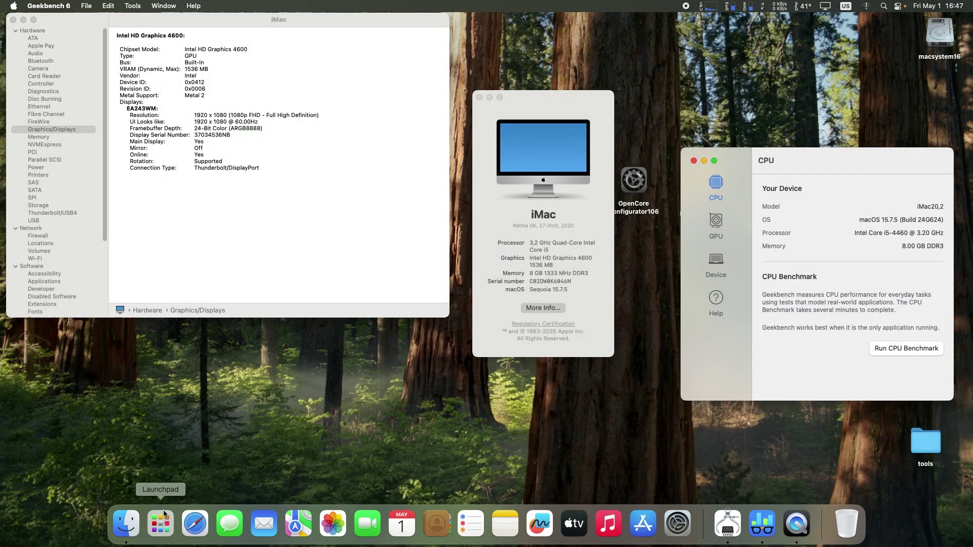
Step: Launch VideoProc Converter from the second page of installed applications
click(154, 527)
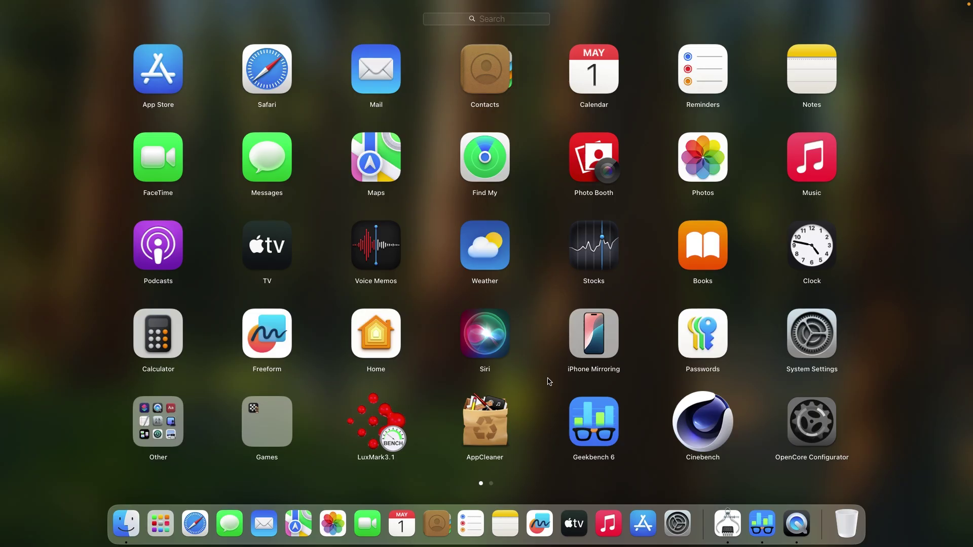
click(491, 483)
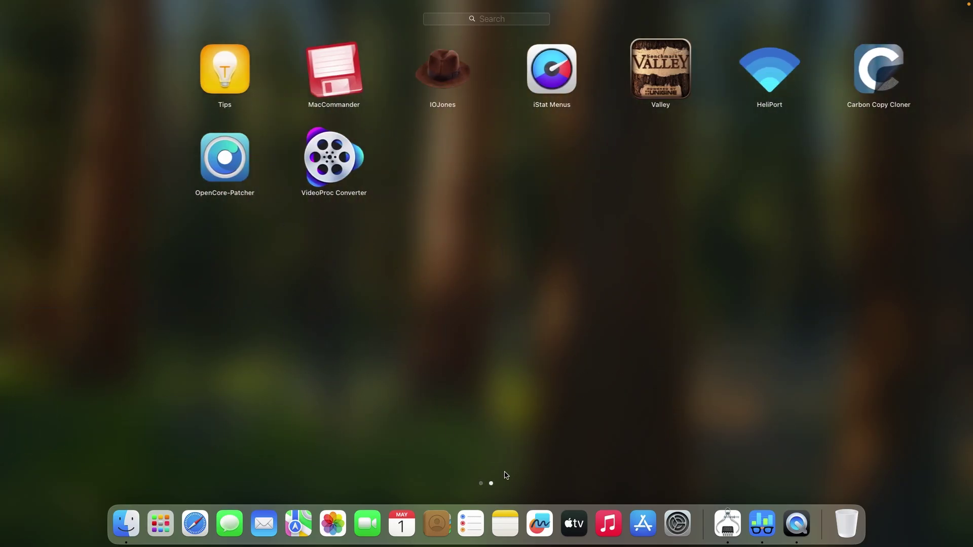
click(267, 160)
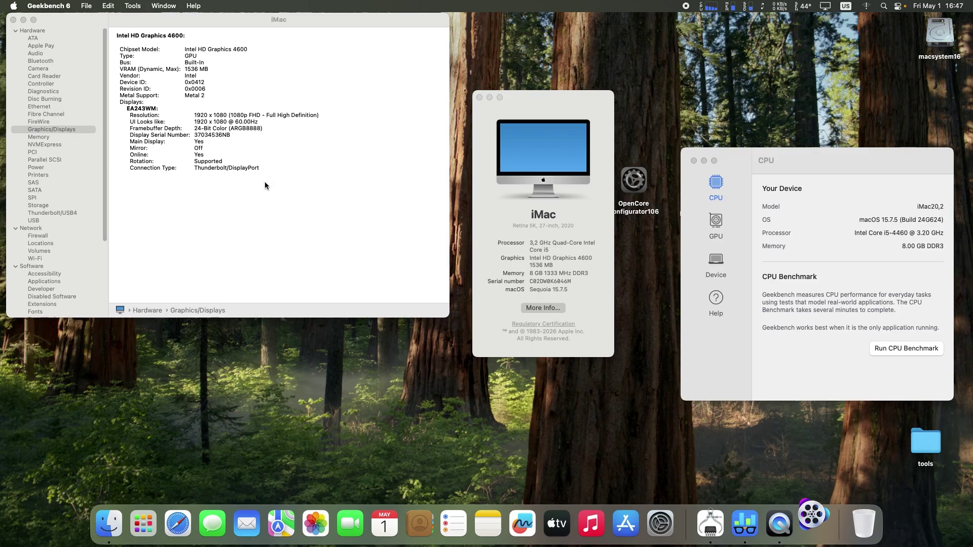
click(603, 356)
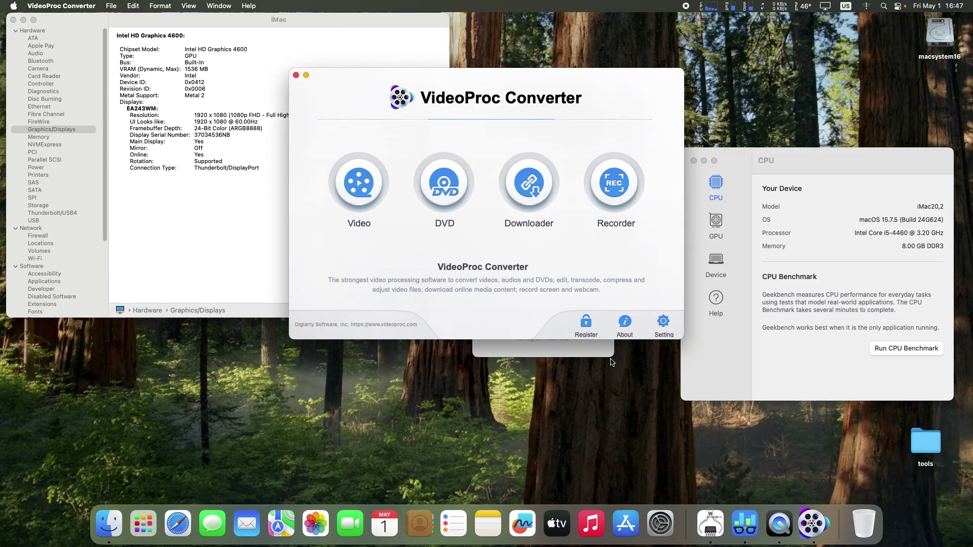
Step: Check H264 hardware acceleration in VideoProc Converter's hardware engine options, and close the application
click(663, 321)
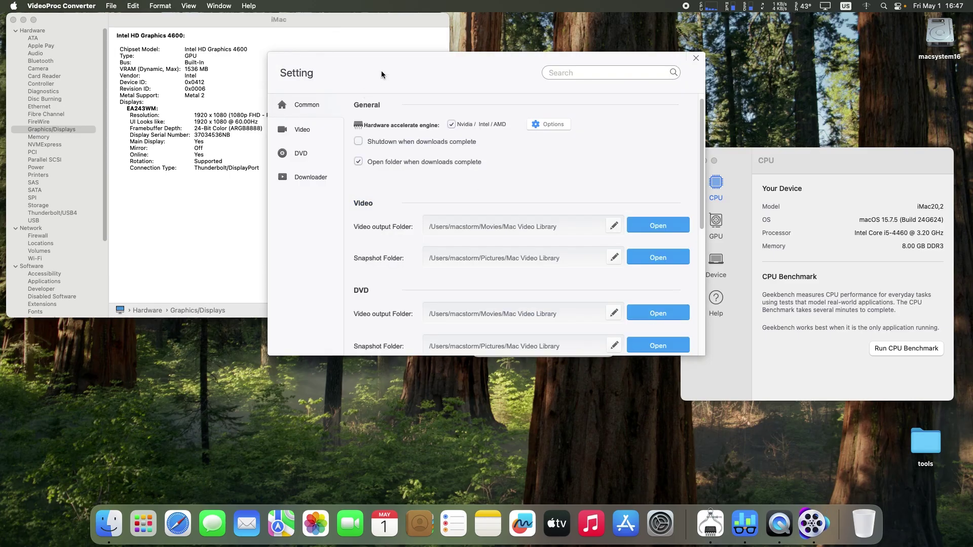
click(556, 124)
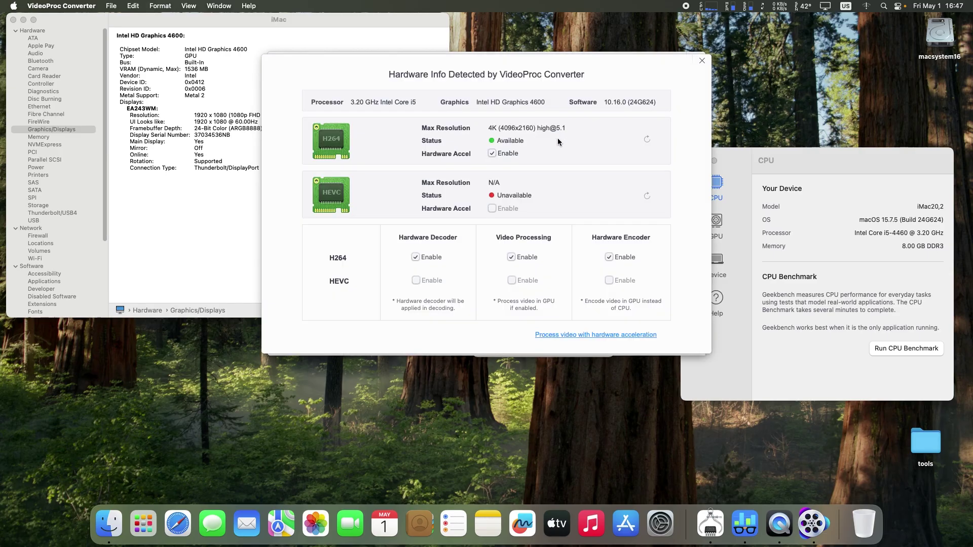
click(648, 142)
click(701, 62)
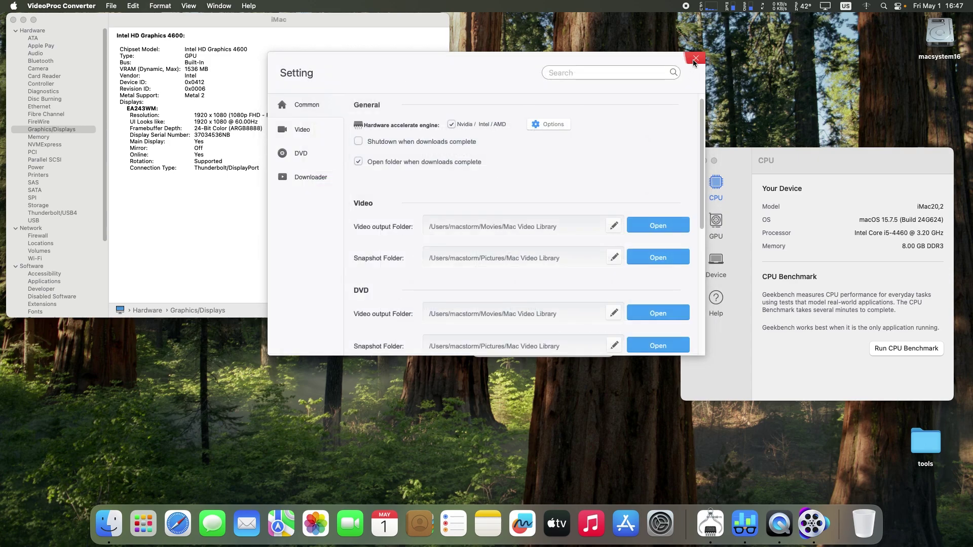
click(694, 60)
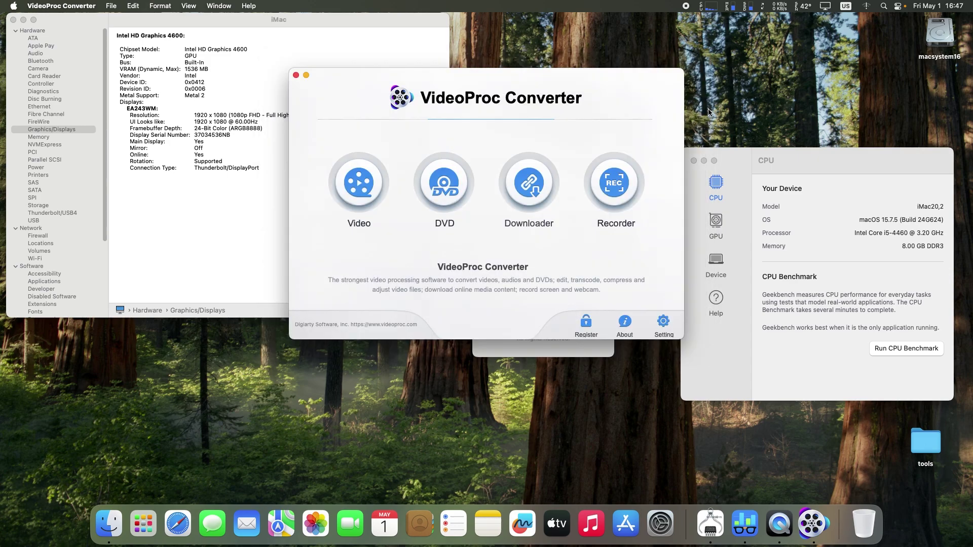
click(296, 75)
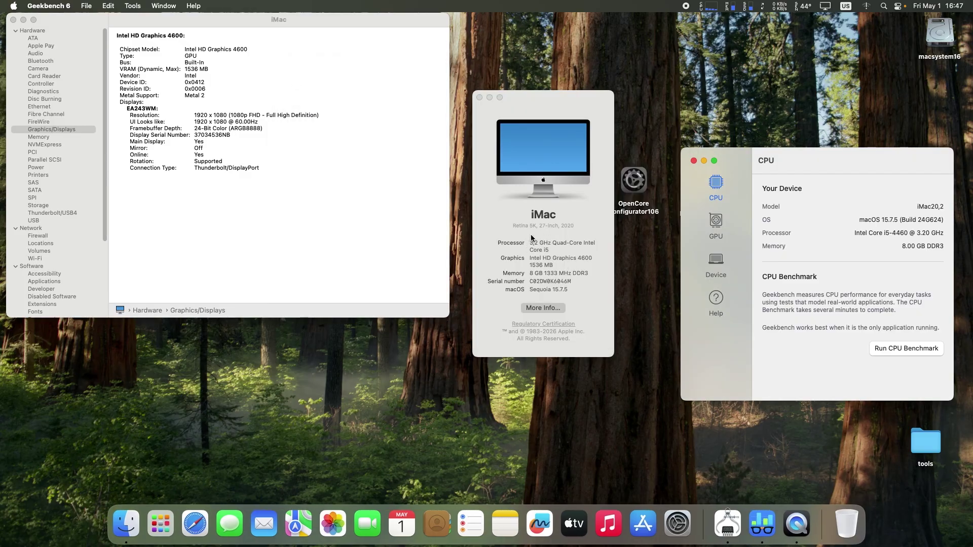
Step: View the Hardware overview in System Information
click(39, 32)
click(40, 36)
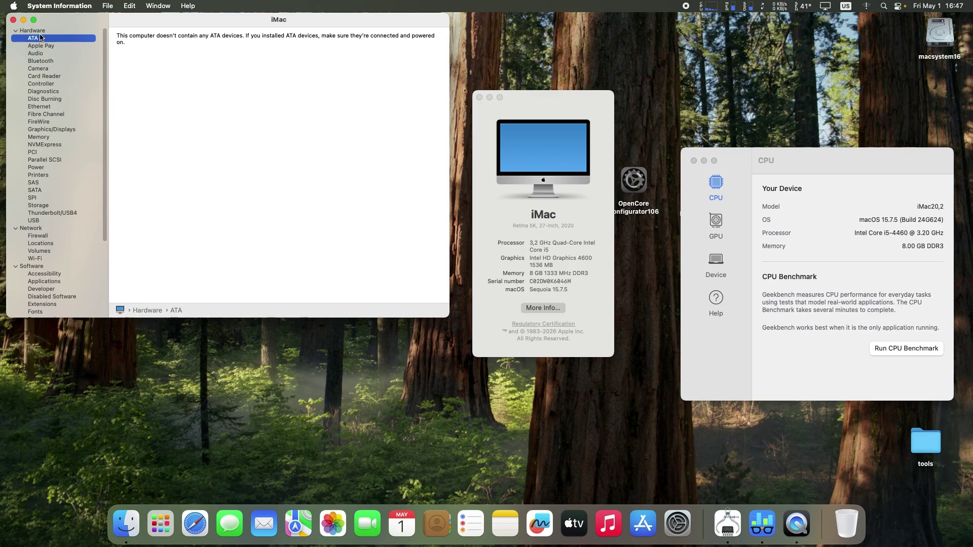
click(44, 31)
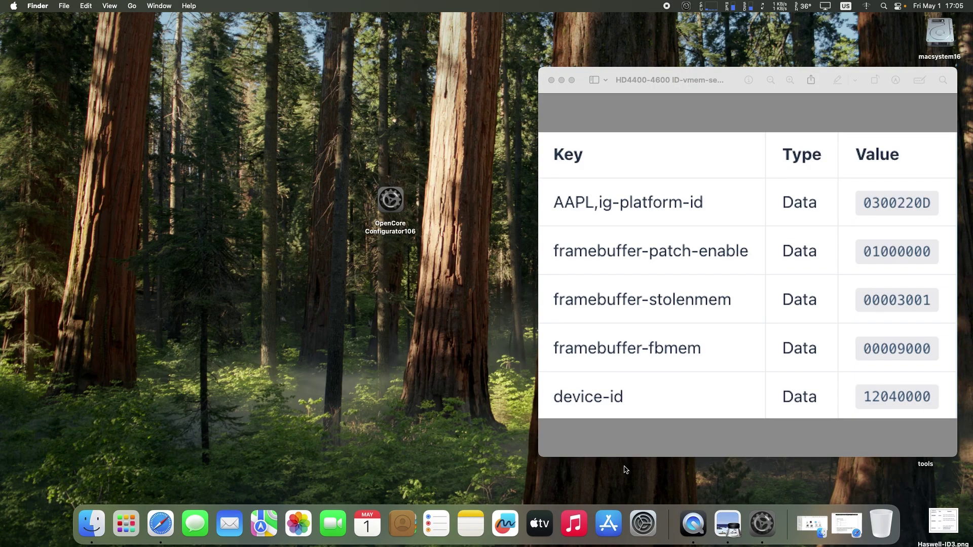
Step: Open the EFI partition and load config.plist from the EFI/OC folder in OpenCore Configurator
click(686, 6)
click(649, 65)
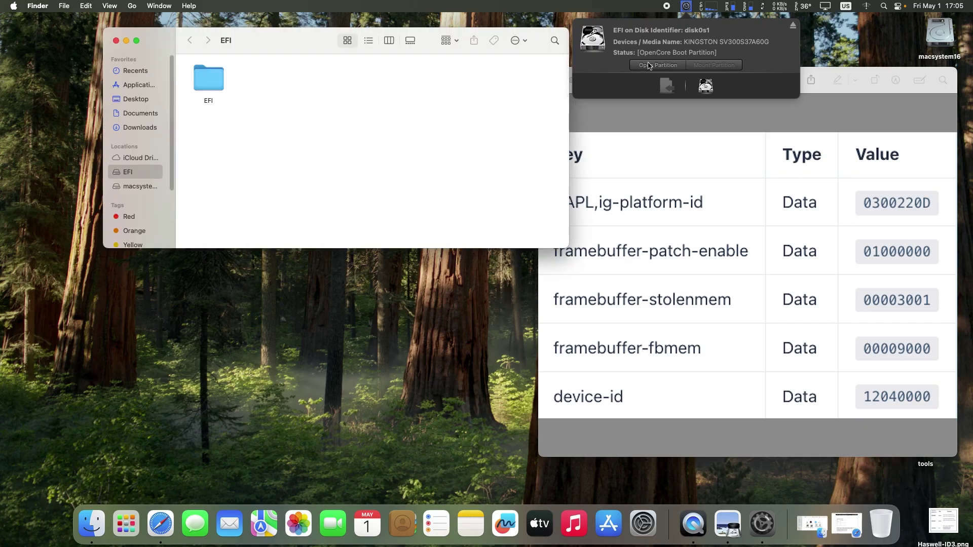
double_click(218, 90)
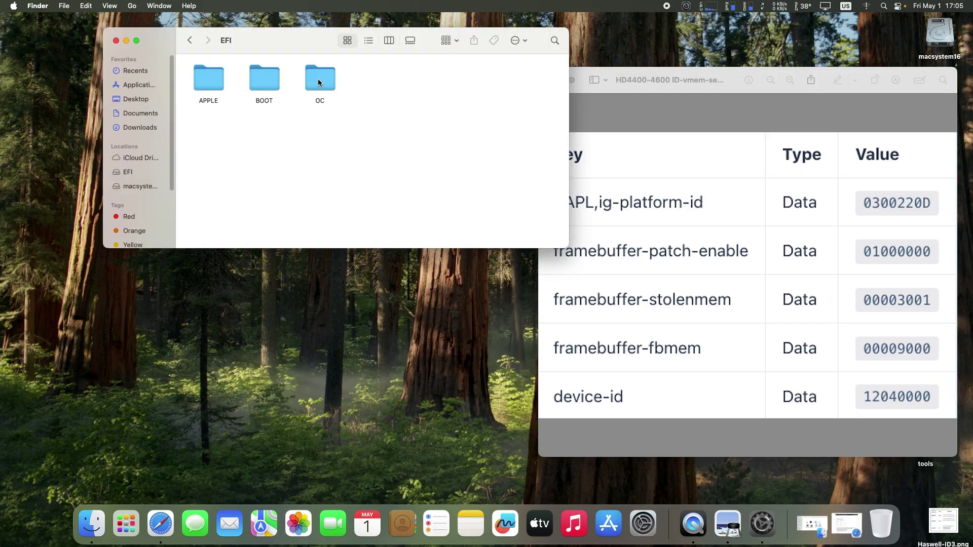
double_click(318, 83)
double_click(269, 86)
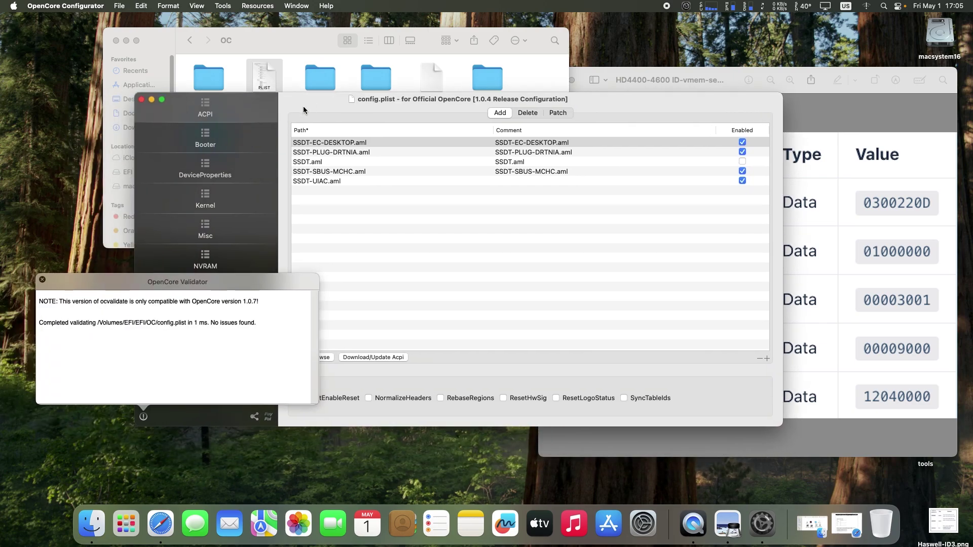
Step: Dismiss the validation report and add the VGA compatible controller (Display controller) to the DeviceProperties device list
click(43, 279)
click(206, 172)
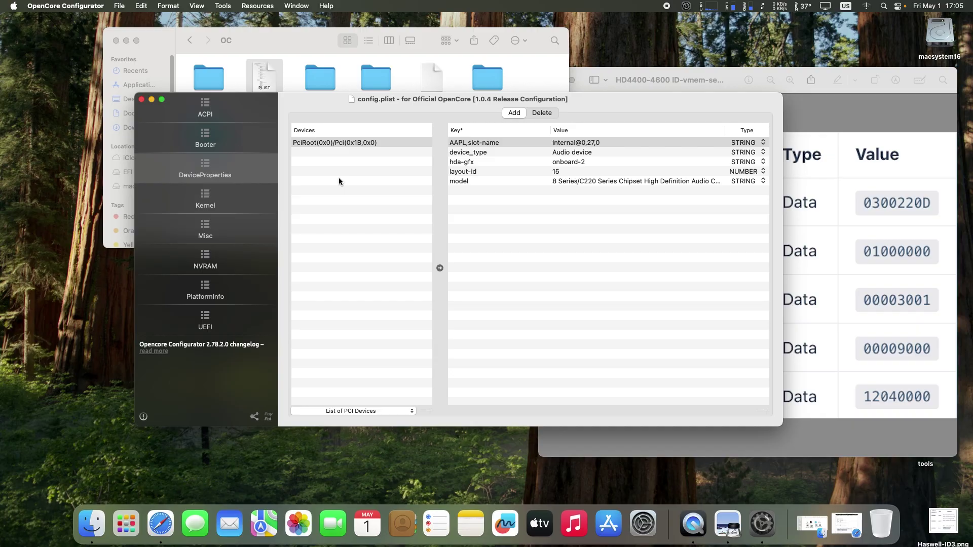
click(412, 411)
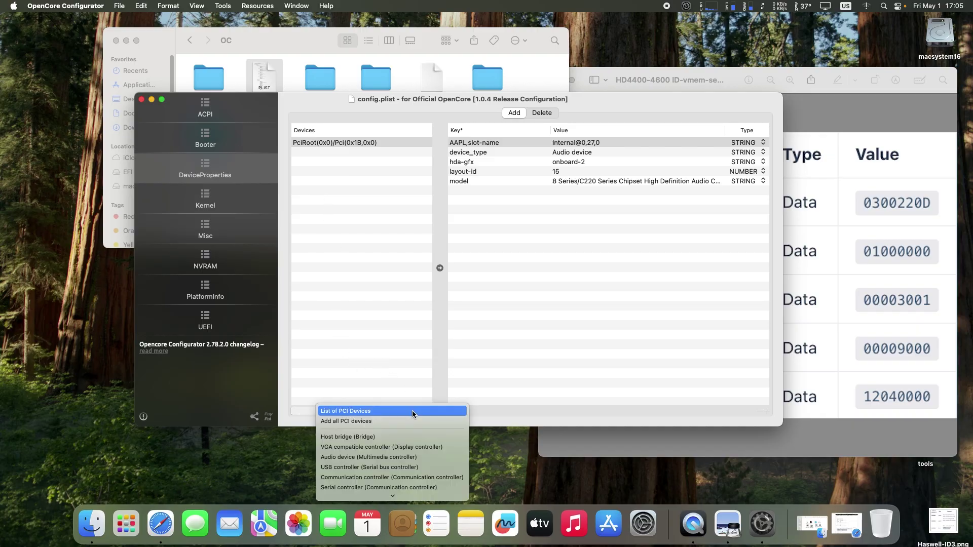
click(369, 448)
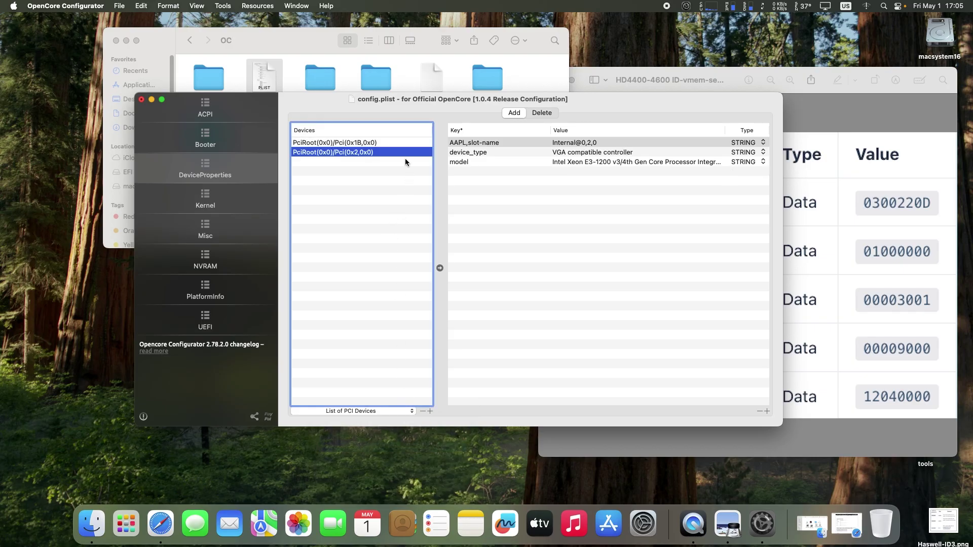
Step: Delete the model, device_type and AAPL,slot-name properties of PciRoot(0x0)/Pci(0x2,0x0), moving the config.plist window clear of the reference table
click(578, 143)
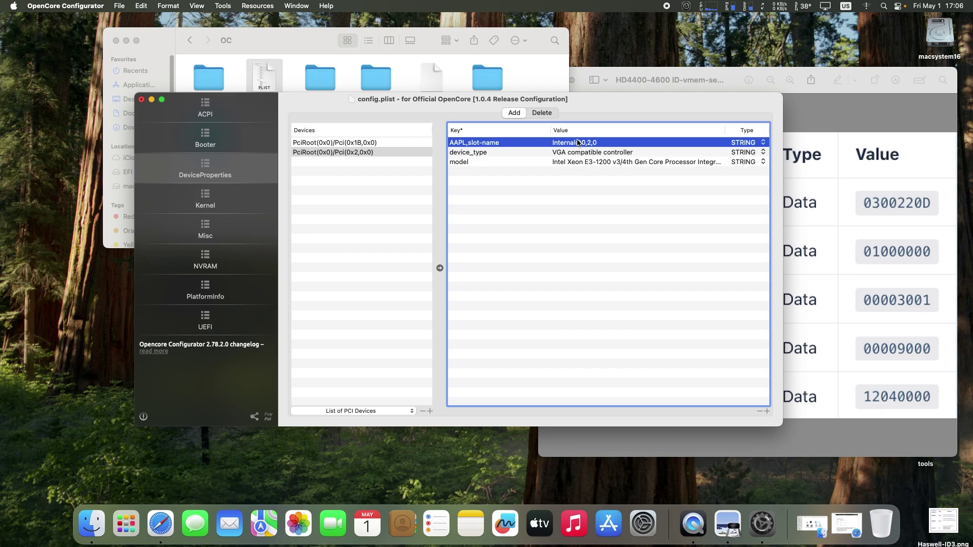
click(580, 162)
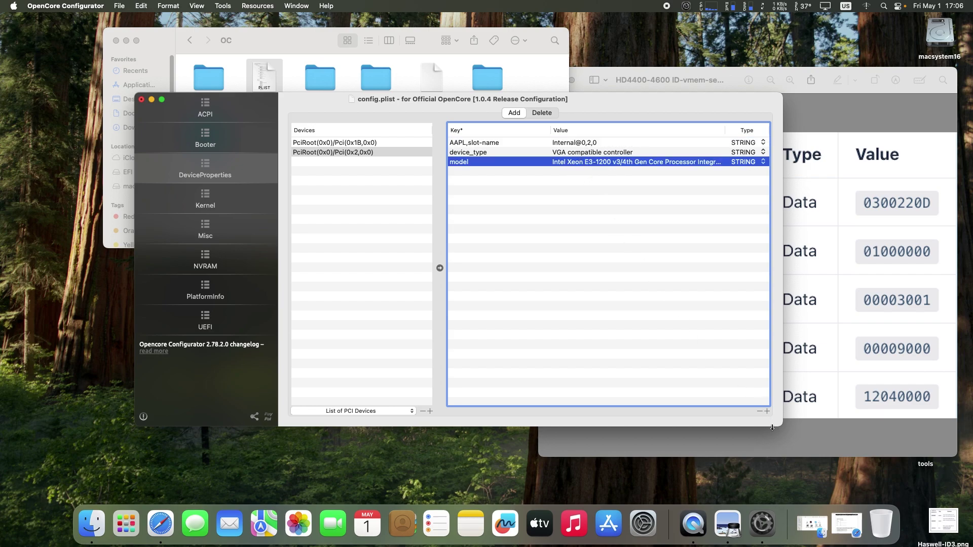
click(759, 412)
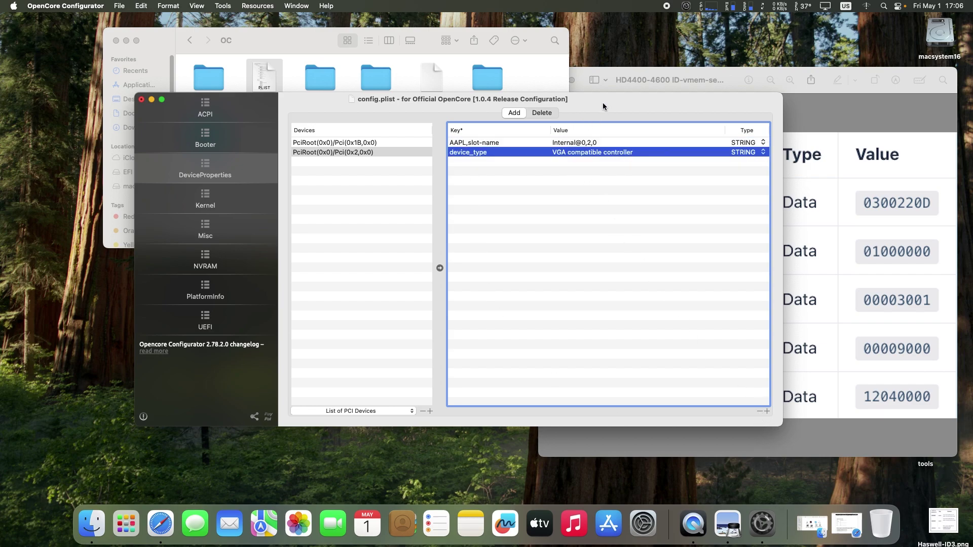
drag(603, 102, 492, 47)
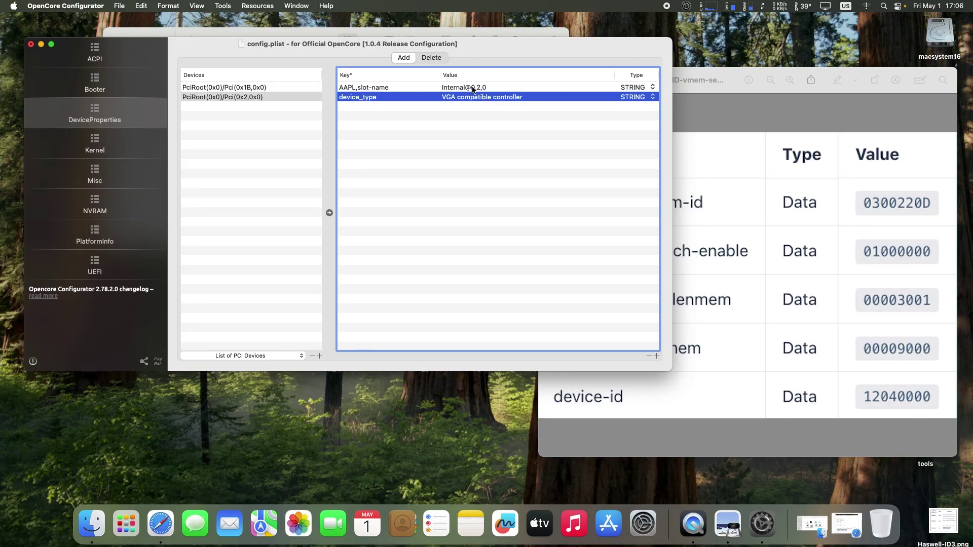
click(497, 88)
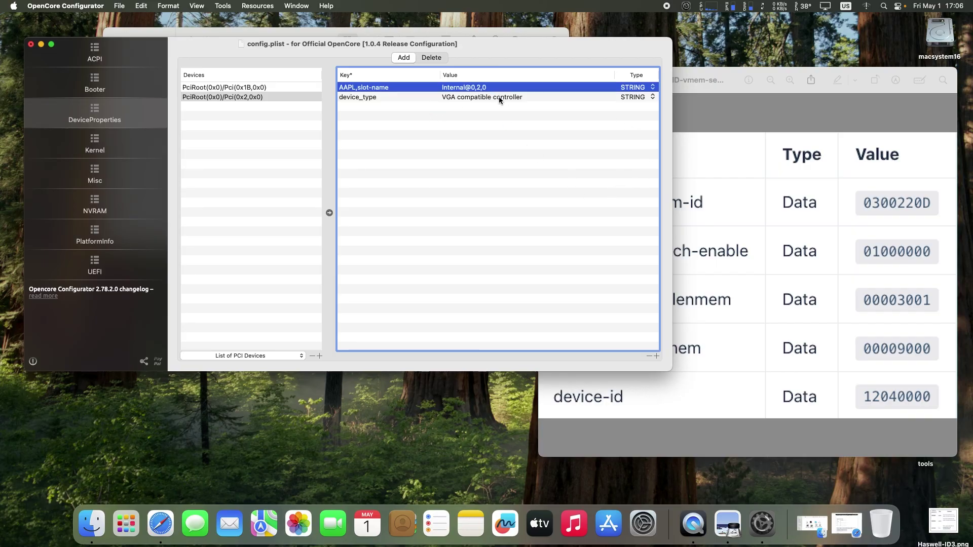
click(648, 356)
click(648, 356)
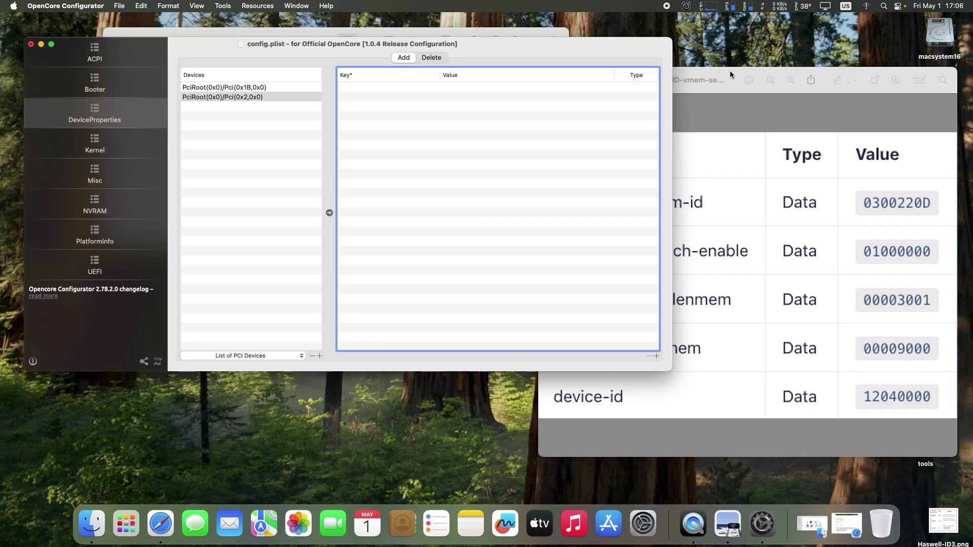
Step: Copy framebuffer-patch-enable from the reference table in Preview and paste it as the first key of three new DATA entries in OpenCore Configurator
drag(730, 71, 732, 74)
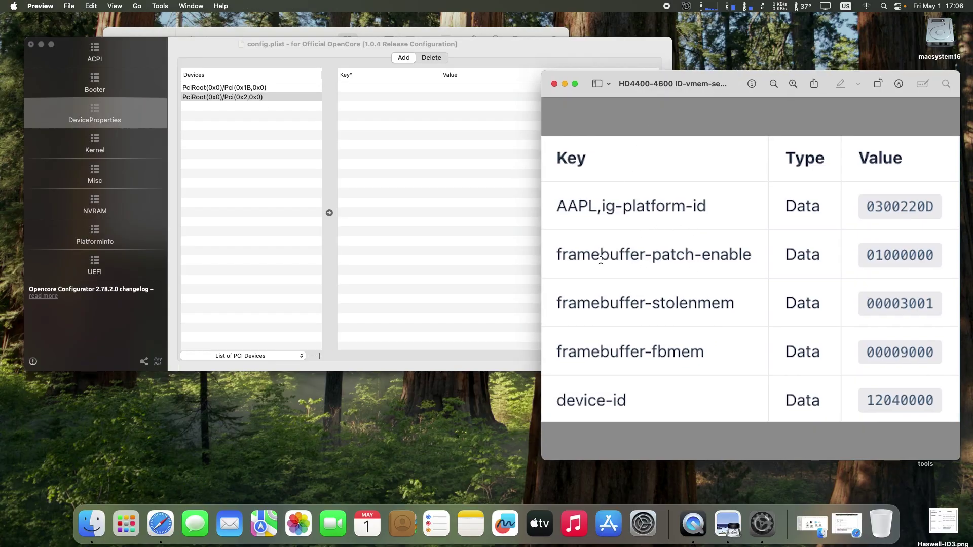
triple_click(558, 252)
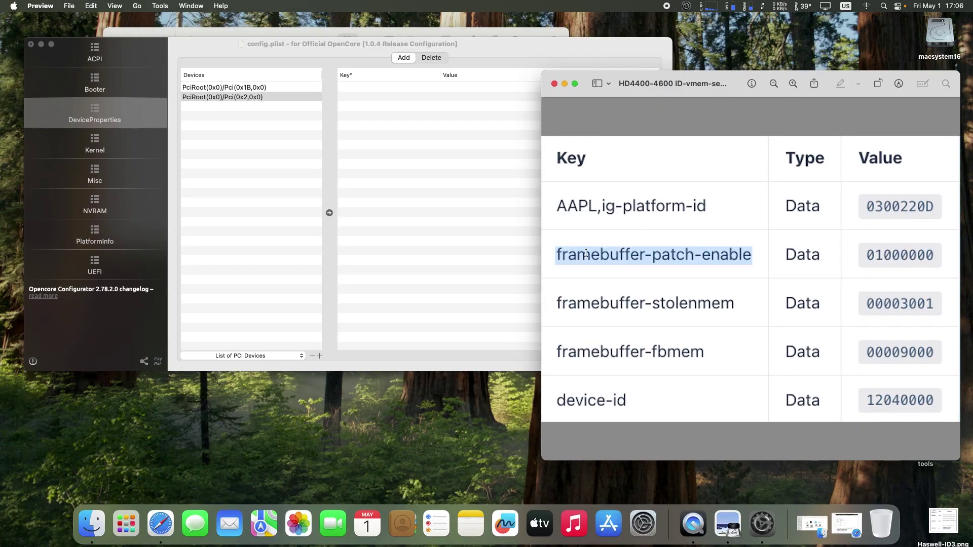
right_click(684, 259)
click(706, 309)
click(357, 102)
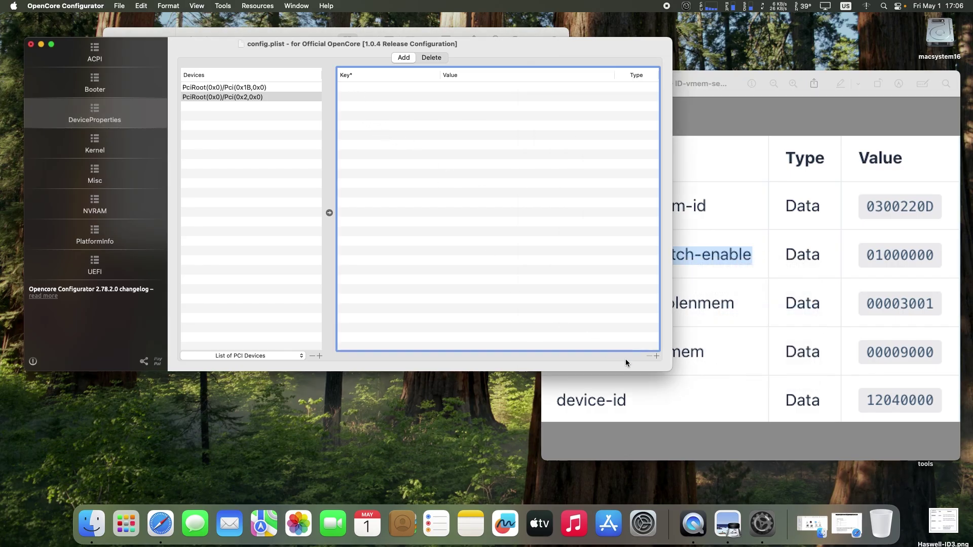
click(656, 357)
click(656, 356)
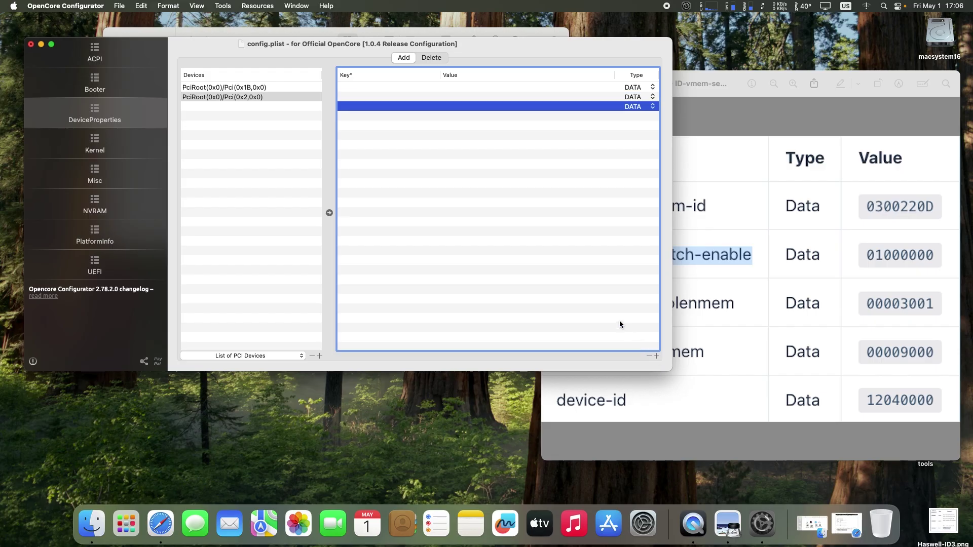
double_click(358, 85)
right_click(358, 85)
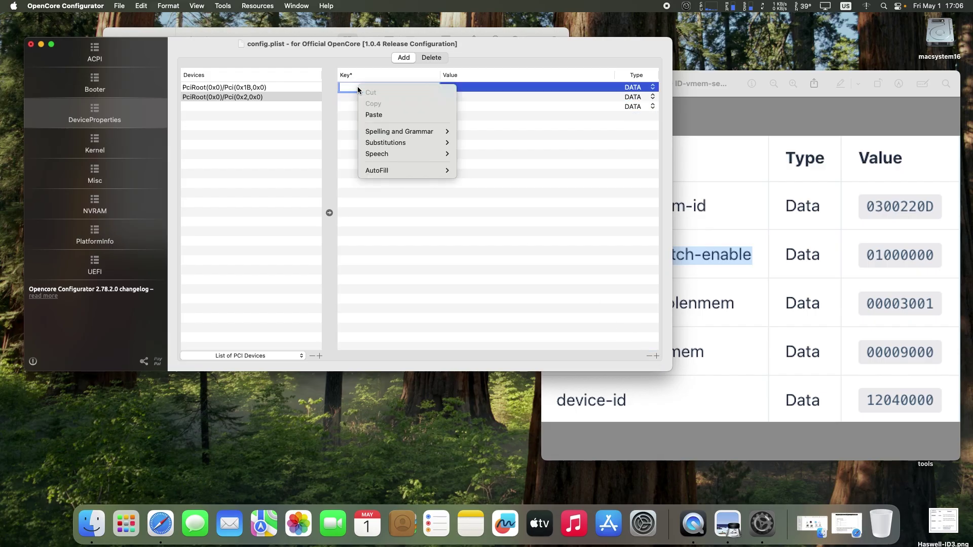
click(380, 113)
key(Return)
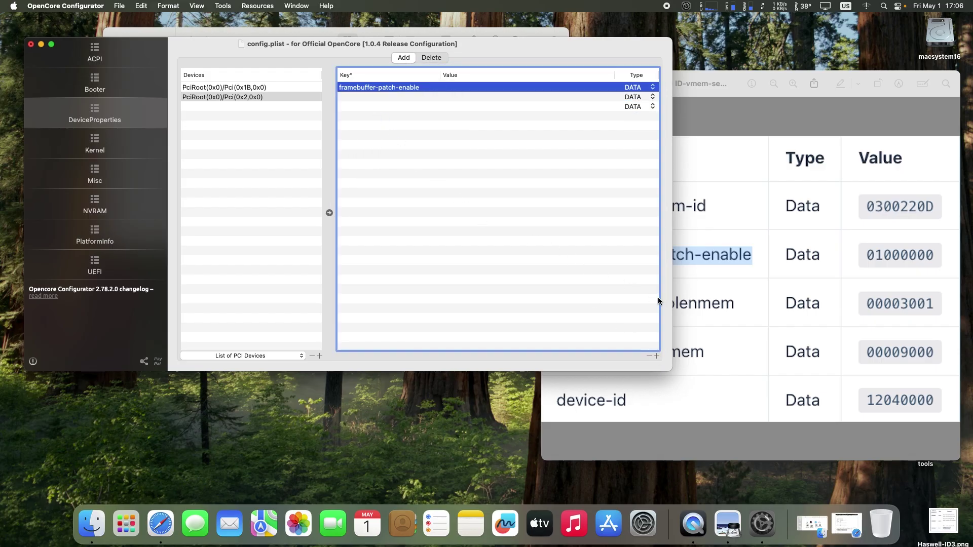
Step: Set the value of framebuffer-patch-enable to 01000000, copied from the reference table in Preview
click(722, 289)
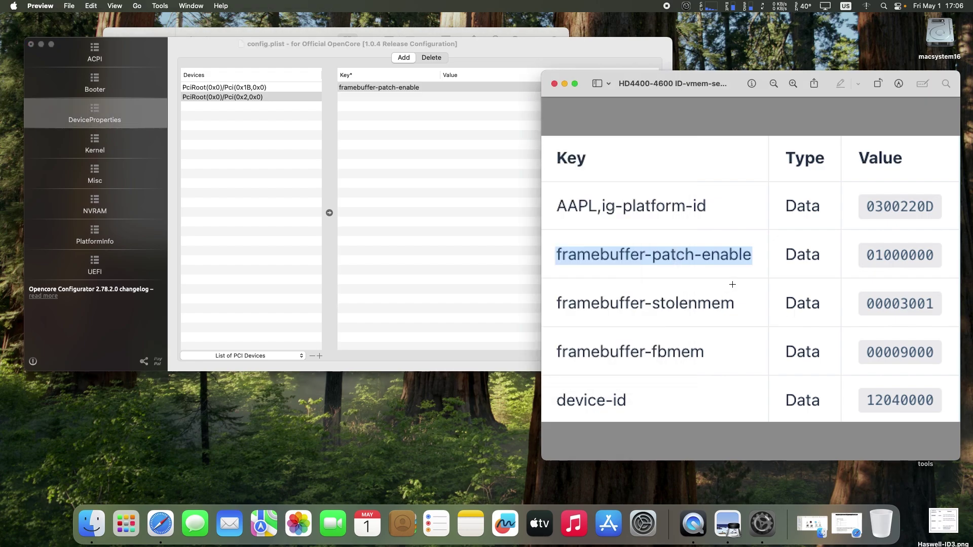
click(865, 256)
drag(866, 255, 906, 256)
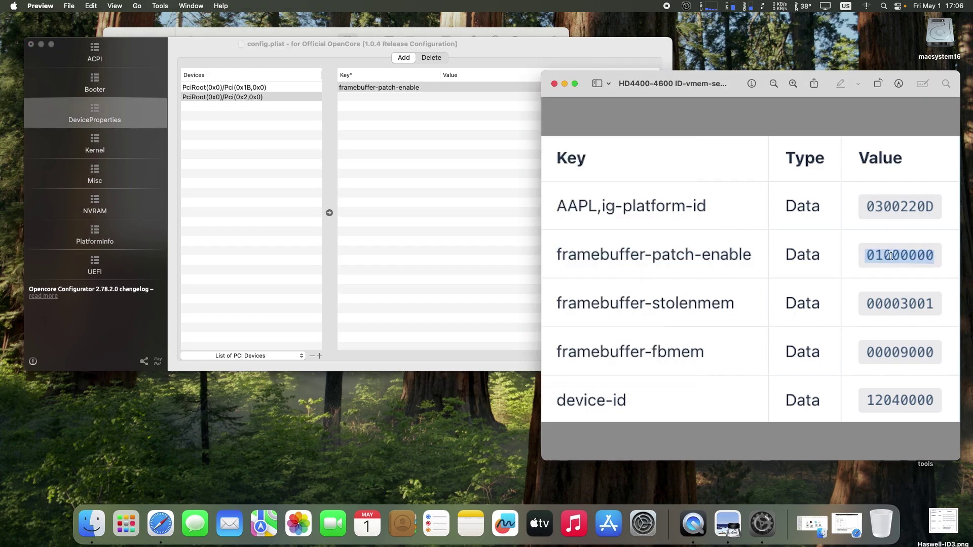
right_click(907, 256)
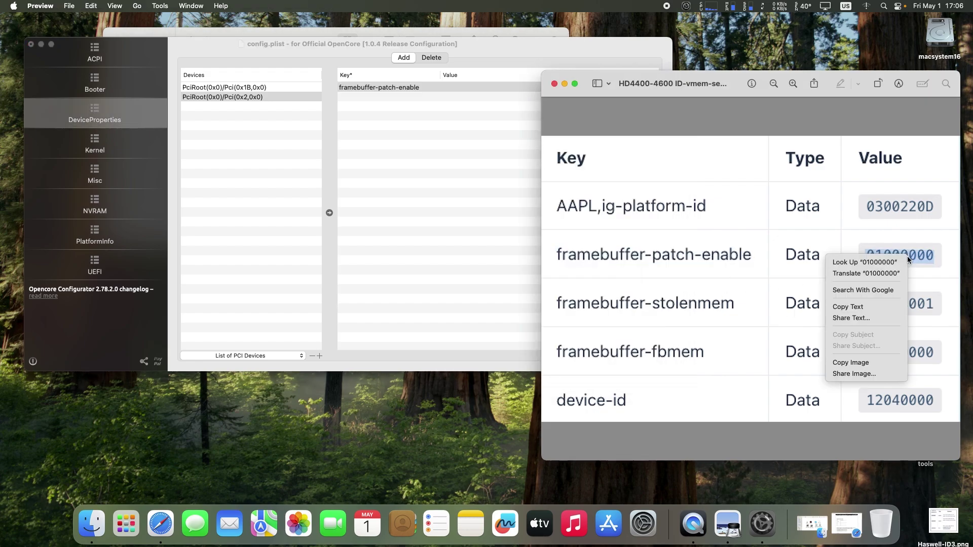
click(874, 306)
click(461, 84)
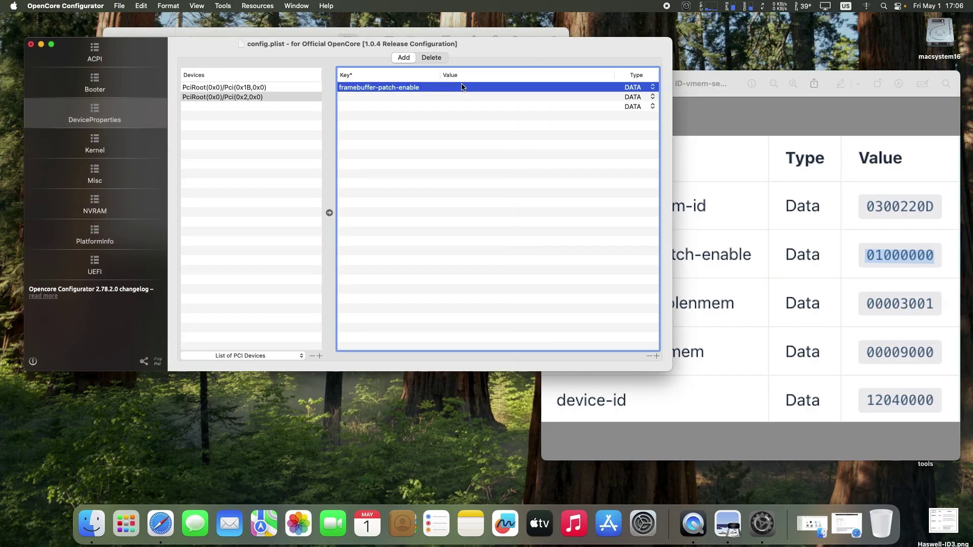
click(461, 85)
right_click(462, 86)
click(476, 113)
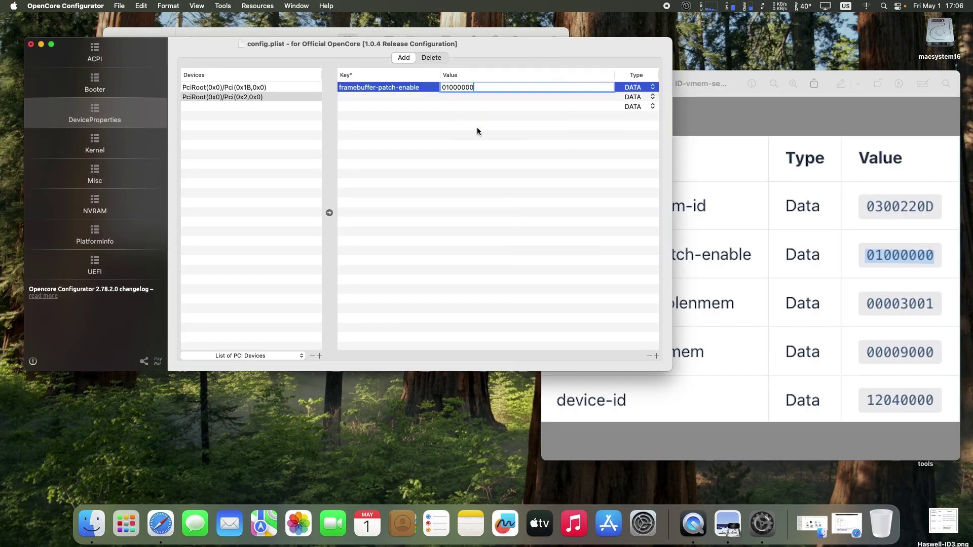
key(Return)
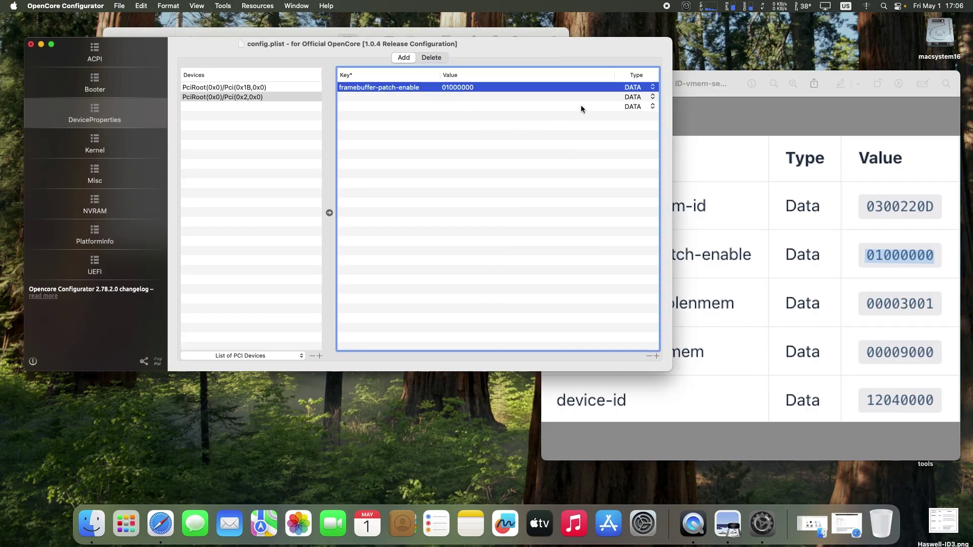
Step: Copy the key framebuffer-stolenmem from the reference table in Preview into the second property entry of PciRoot(0x0)/Pci(0x2,0x0)
click(786, 283)
drag(559, 301, 736, 303)
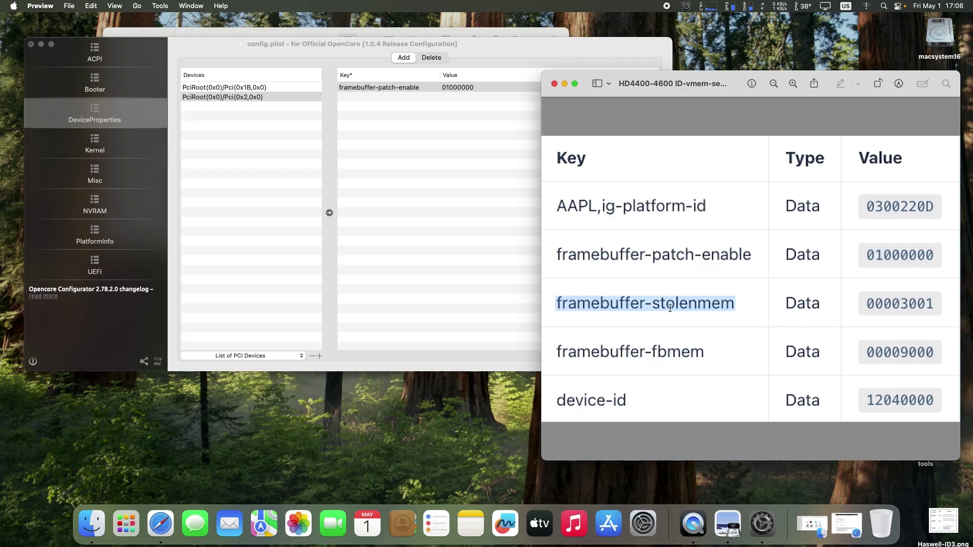
right_click(694, 303)
click(734, 353)
double_click(390, 97)
right_click(391, 97)
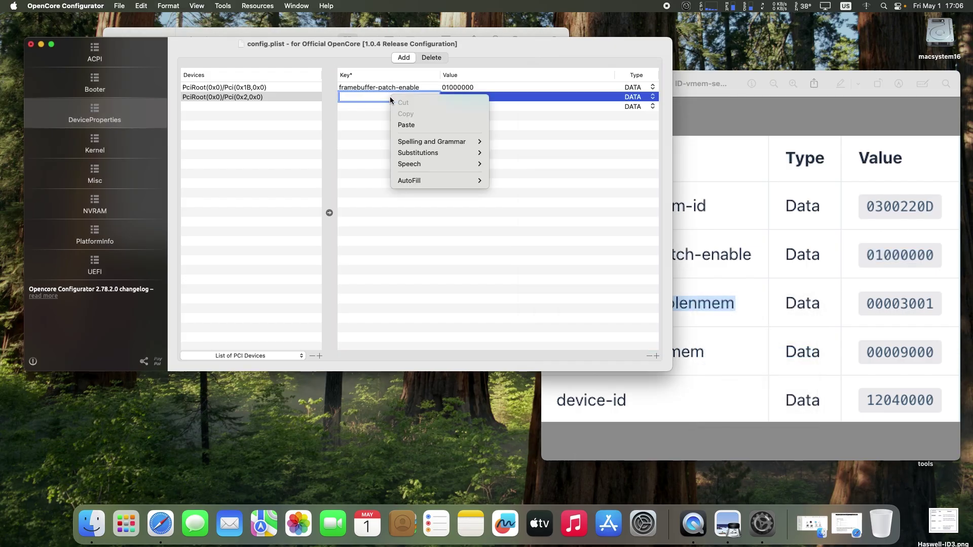
click(409, 125)
key(Return)
Step: Set the value of framebuffer-stolenmem to 00003001, copied from the reference table in Preview
click(869, 302)
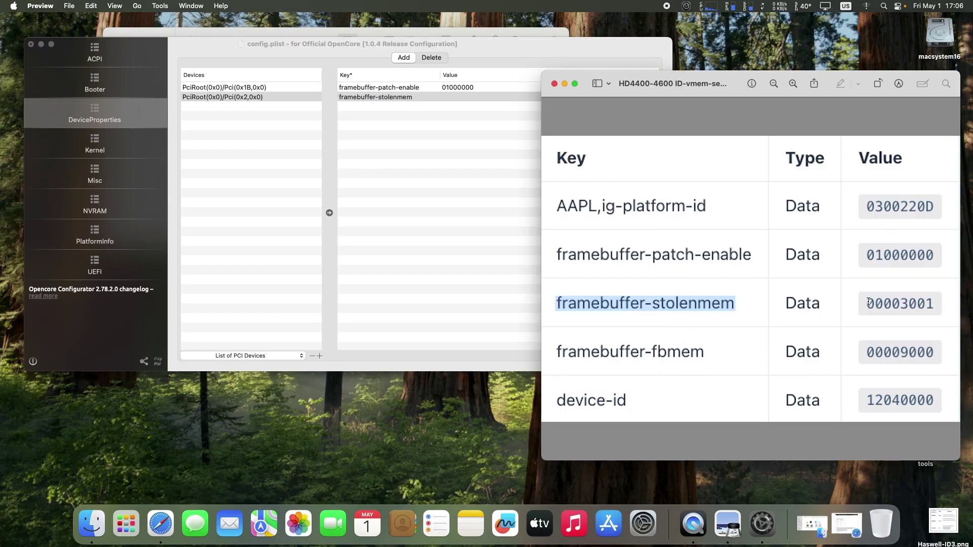
drag(866, 303, 928, 306)
right_click(928, 306)
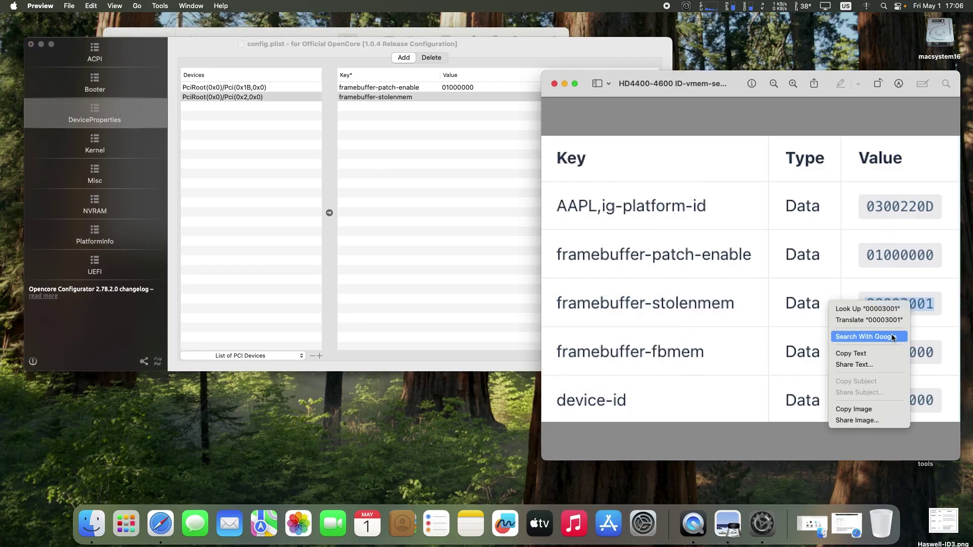
click(875, 354)
click(461, 98)
double_click(460, 97)
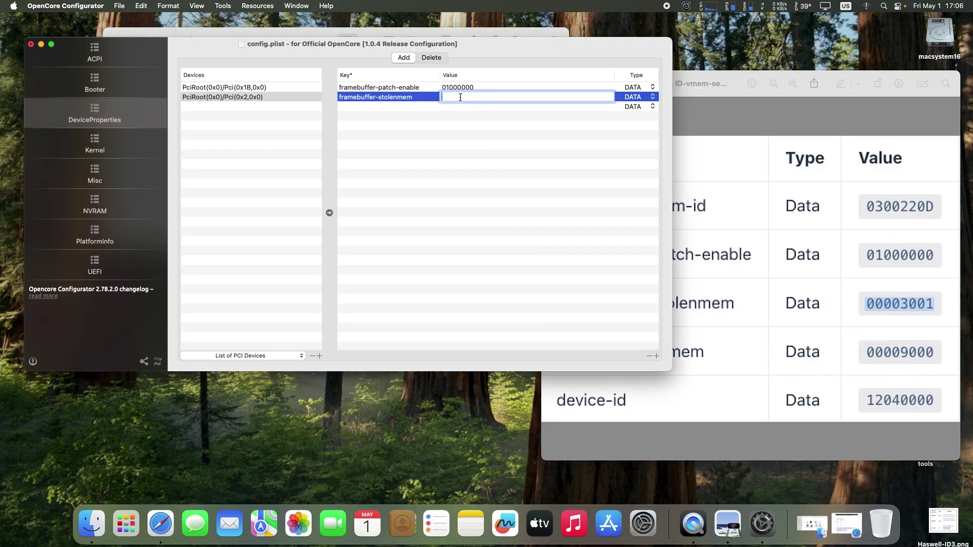
right_click(462, 99)
click(476, 126)
key(Return)
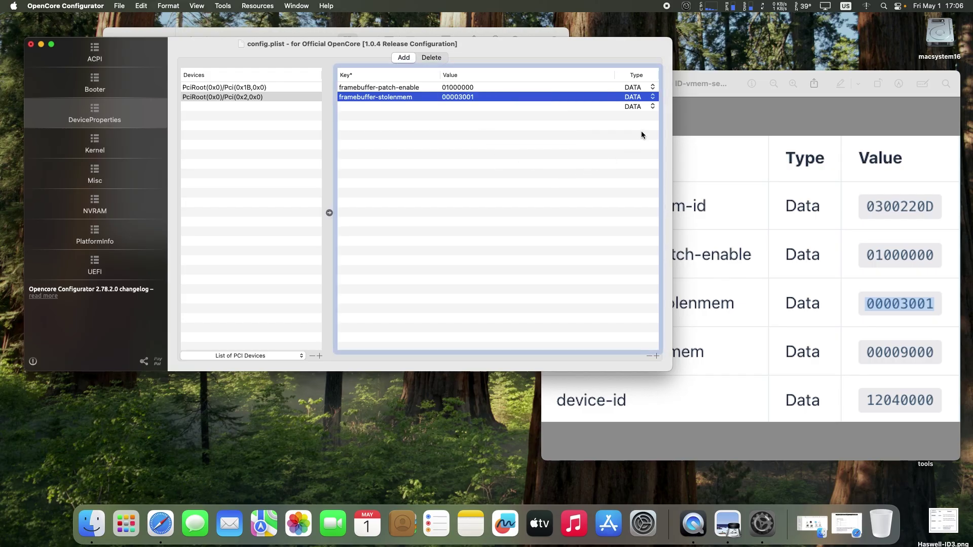
Step: Copy the key framebuffer-fbmem from the reference table in Preview into the third property entry of PciRoot(0x0)/Pci(0x2,0x0)
click(761, 383)
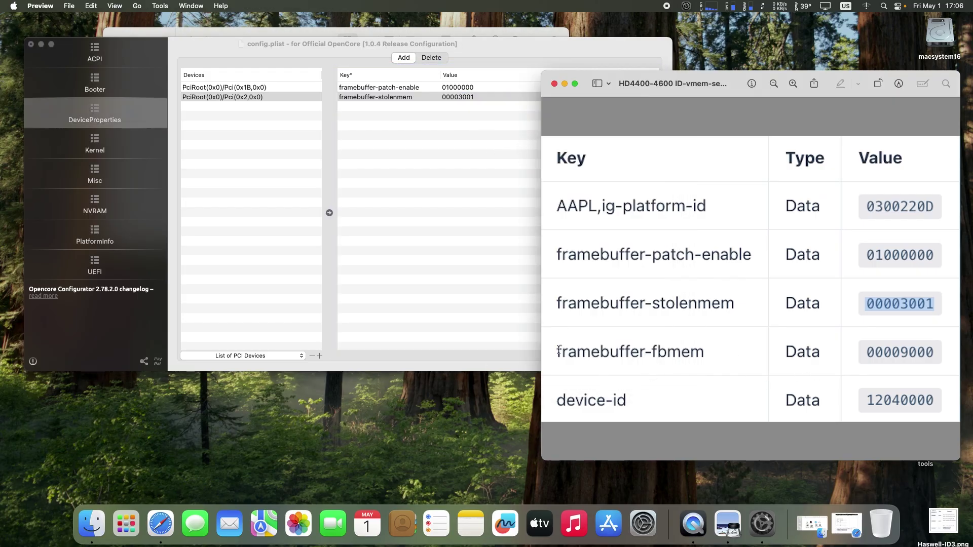
drag(556, 349, 703, 351)
right_click(671, 352)
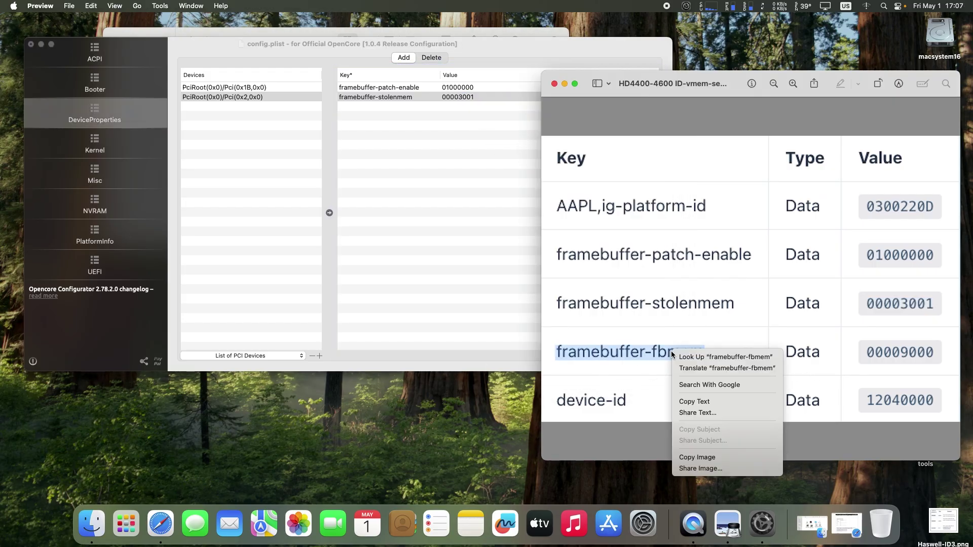
click(709, 401)
double_click(397, 108)
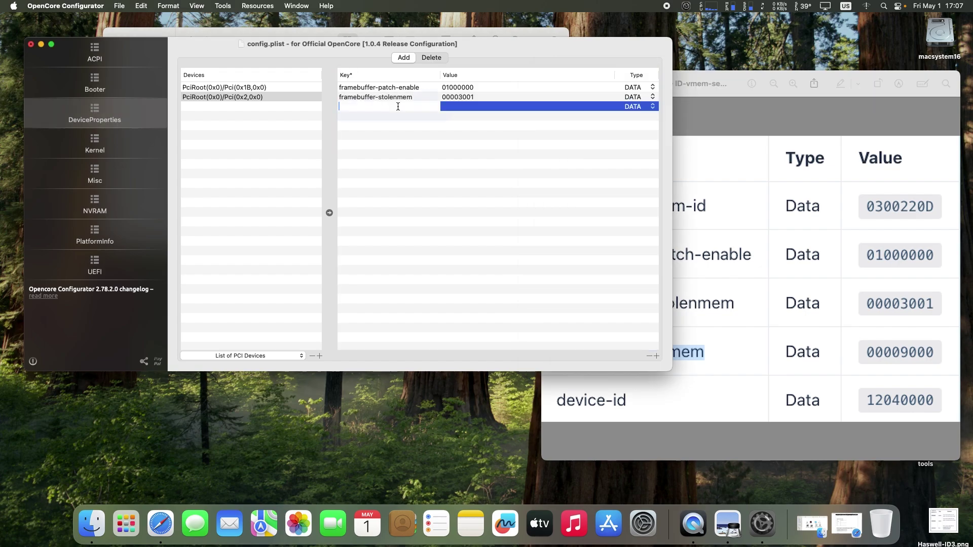
right_click(397, 106)
click(423, 136)
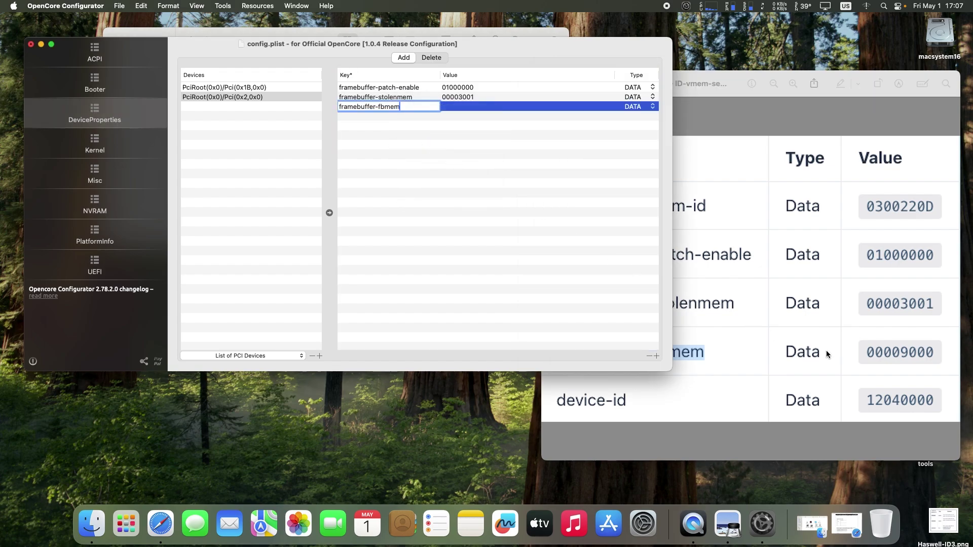
Step: Set the value of framebuffer-fbmem to 00009000, copied from the reference table in Preview
click(864, 354)
drag(866, 351, 933, 352)
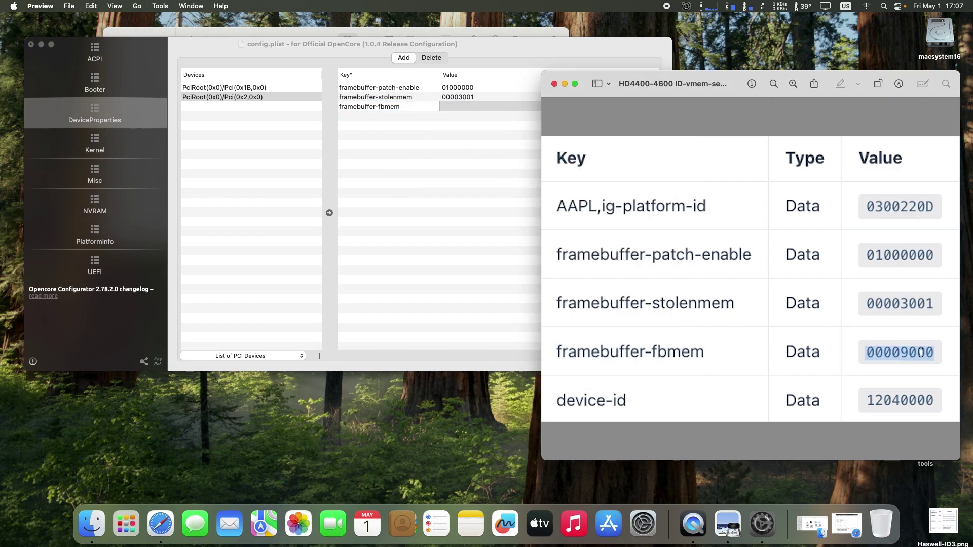
right_click(920, 352)
click(879, 403)
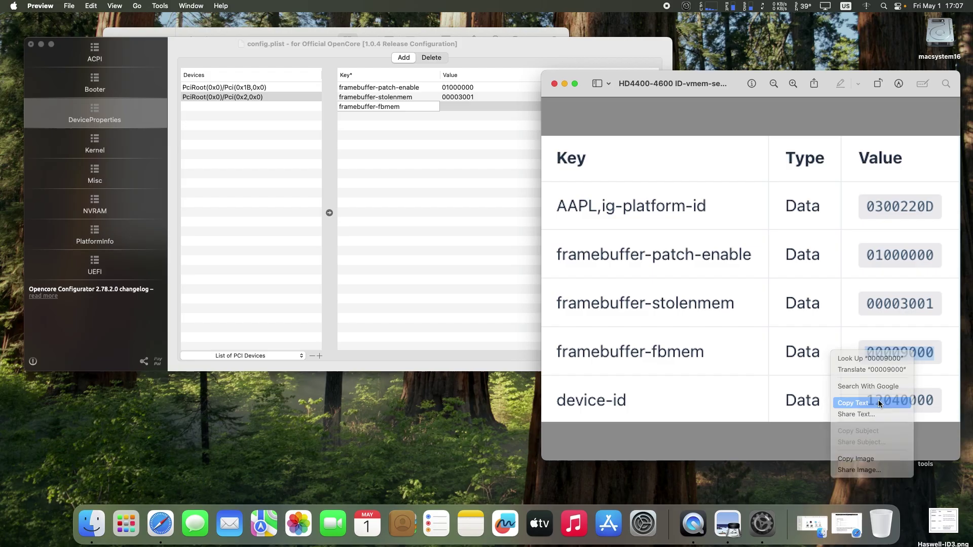
click(471, 107)
right_click(471, 107)
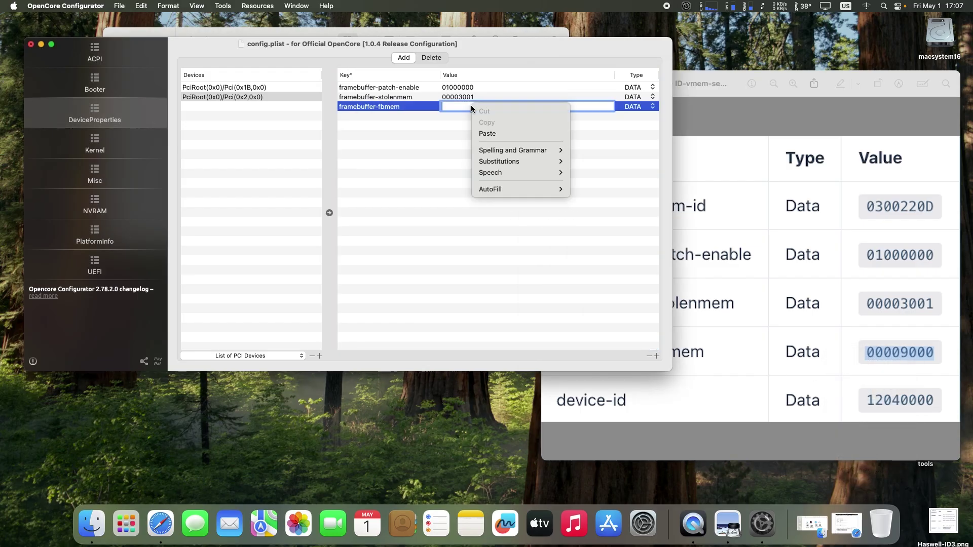
click(486, 132)
key(Return)
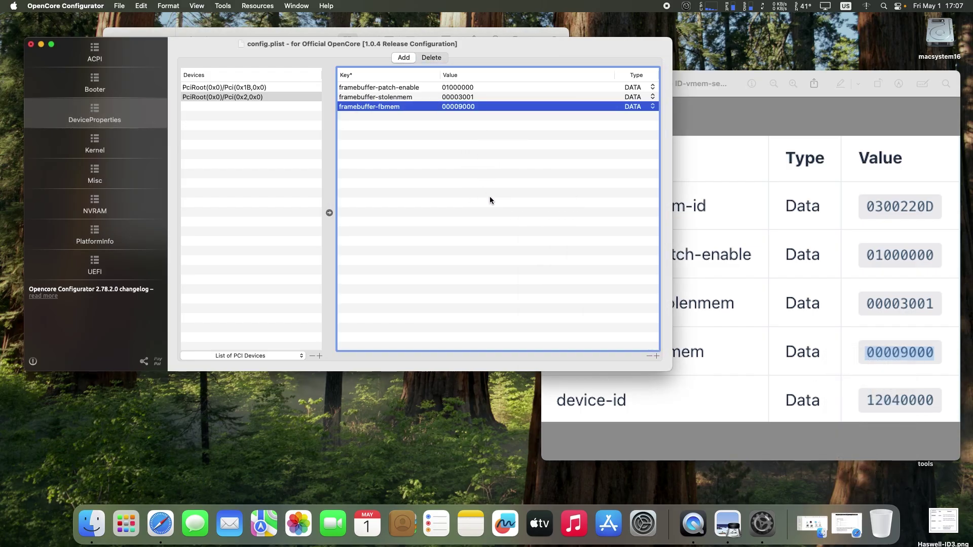
Step: Save config.plist with the three framebuffer properties of PciRoot(0x0)/Pci(0x2,0x0)
click(120, 6)
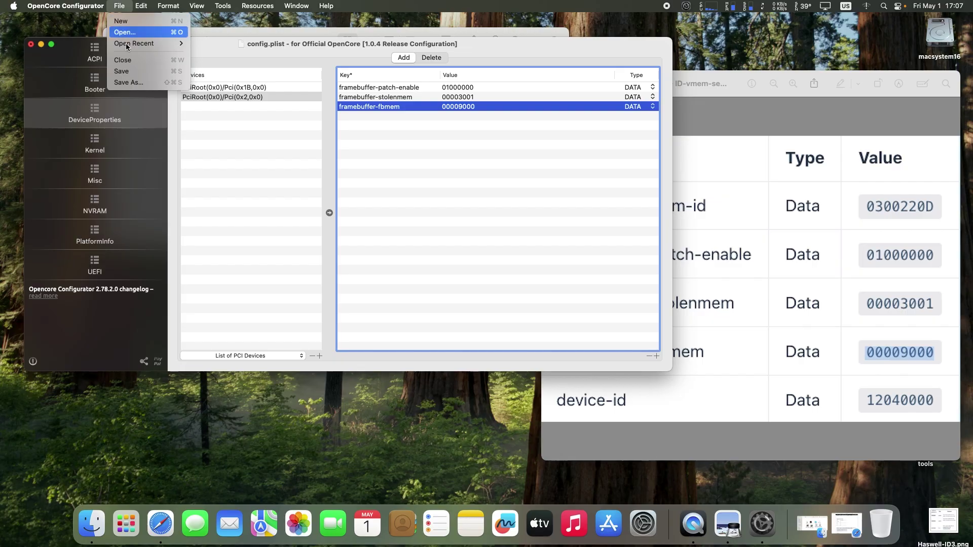
click(133, 72)
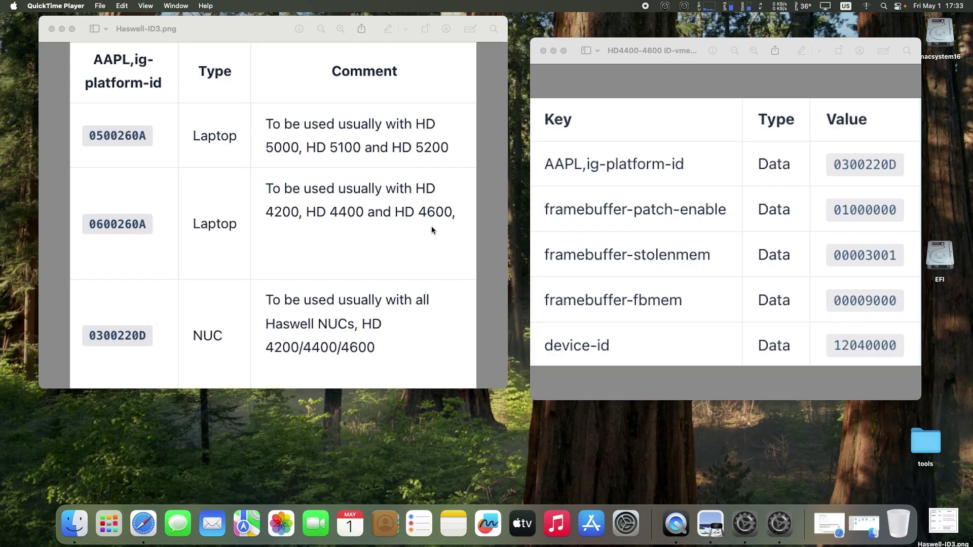
Step: Switch to Safari, review the check-mac.com page on Intel HD Graphics 4600 specifications and the devices based on it, and close the page
click(834, 521)
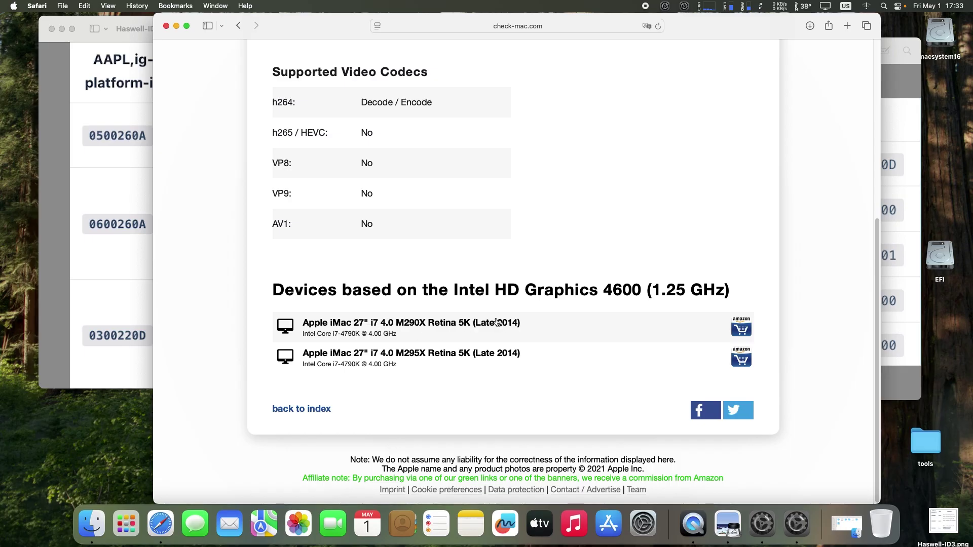
scroll(510, 327, up, 6)
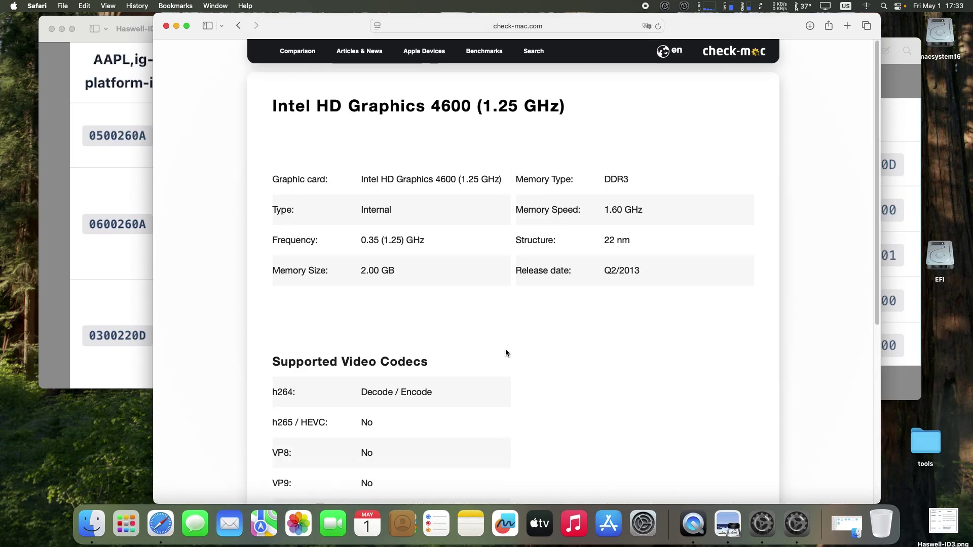
scroll(506, 357, down, 6)
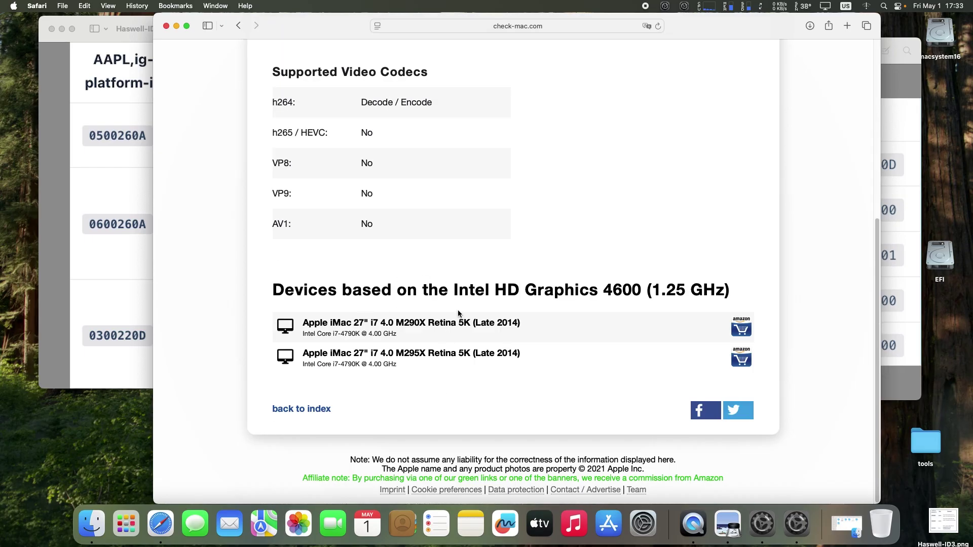
scroll(457, 346, up, 2)
scroll(456, 366, down, 2)
click(165, 25)
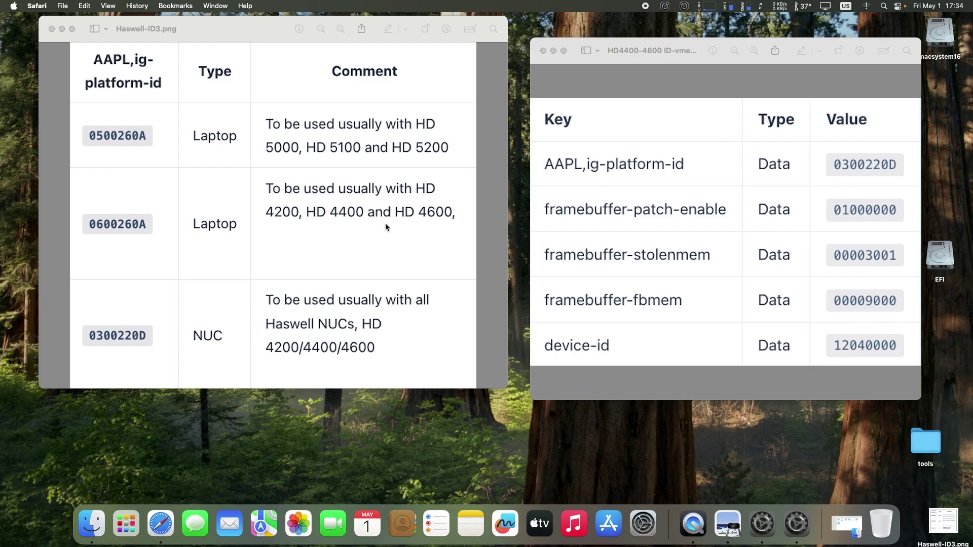
Step: Open config.plist from the EFI/OC folder of the OpenCore boot partition in OpenCore Configurator
click(665, 6)
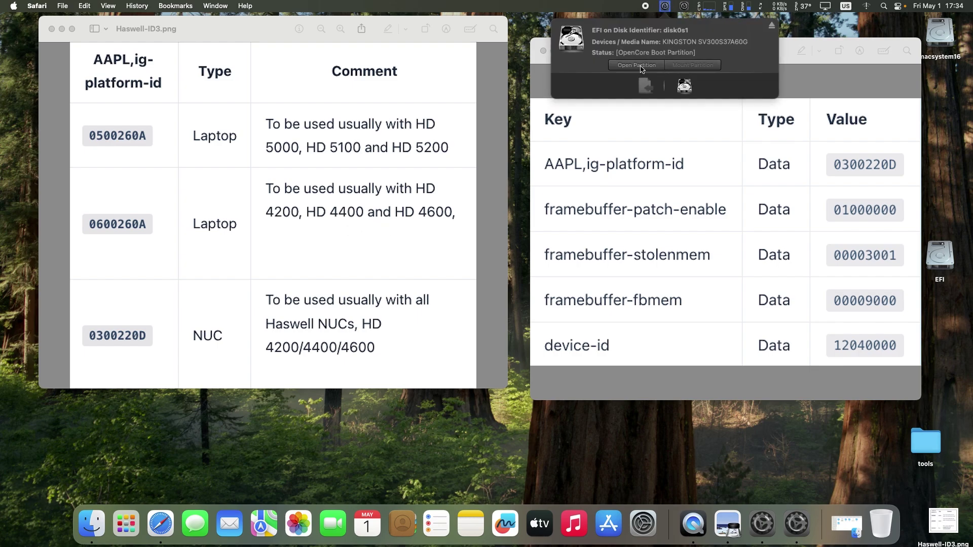
click(640, 65)
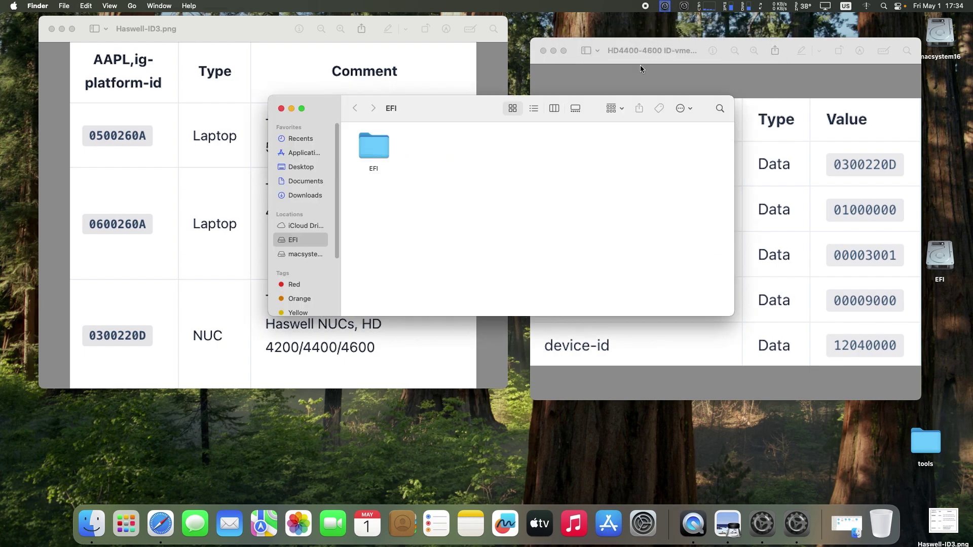
double_click(376, 151)
click(498, 153)
double_click(498, 152)
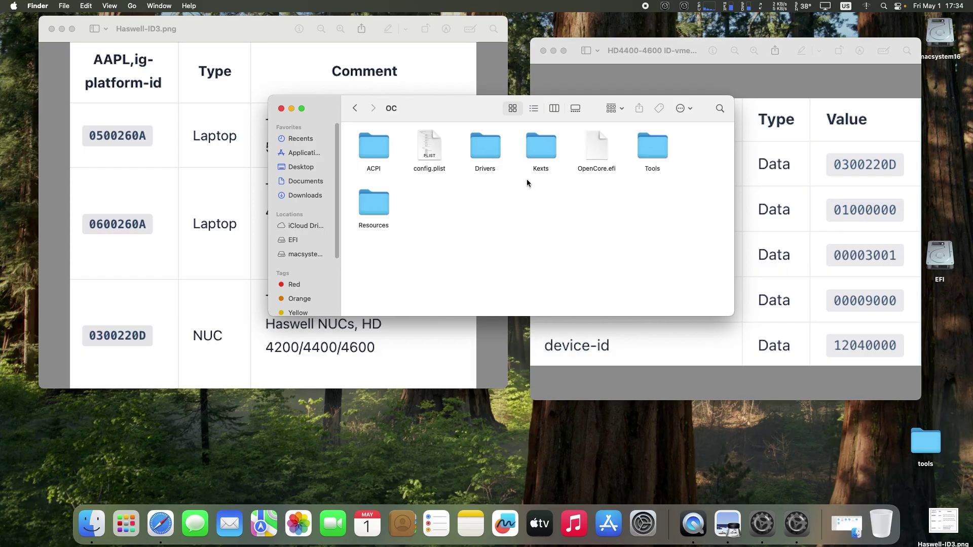
double_click(416, 148)
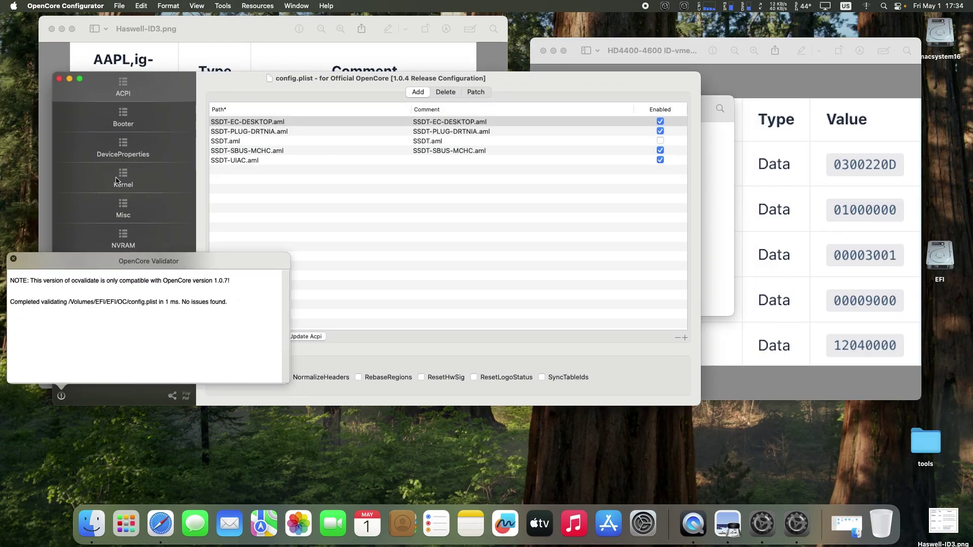
Step: Add two blank property entries to PciRoot(0x0)/Pci(0x2,0x0) in DeviceProperties, with the reference table placed beside the configuration
click(128, 154)
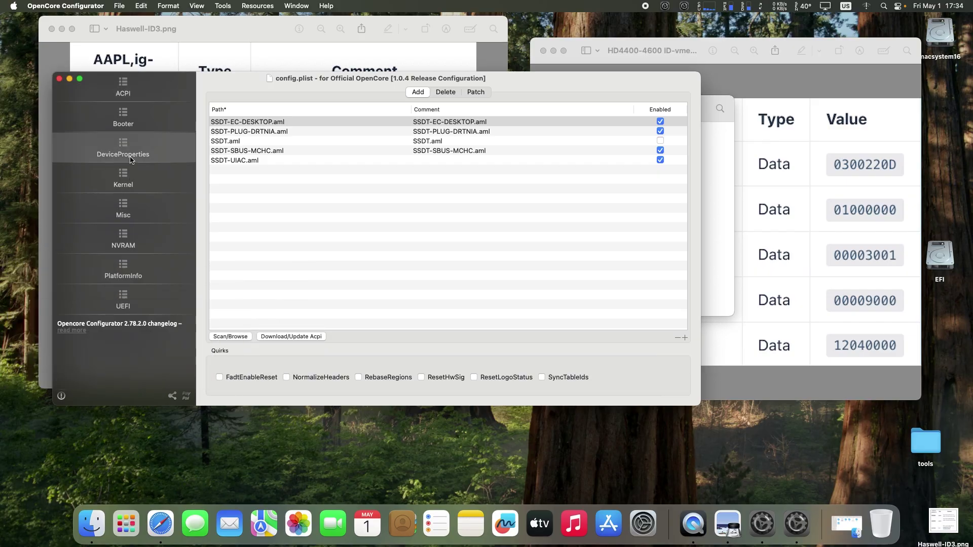
click(271, 132)
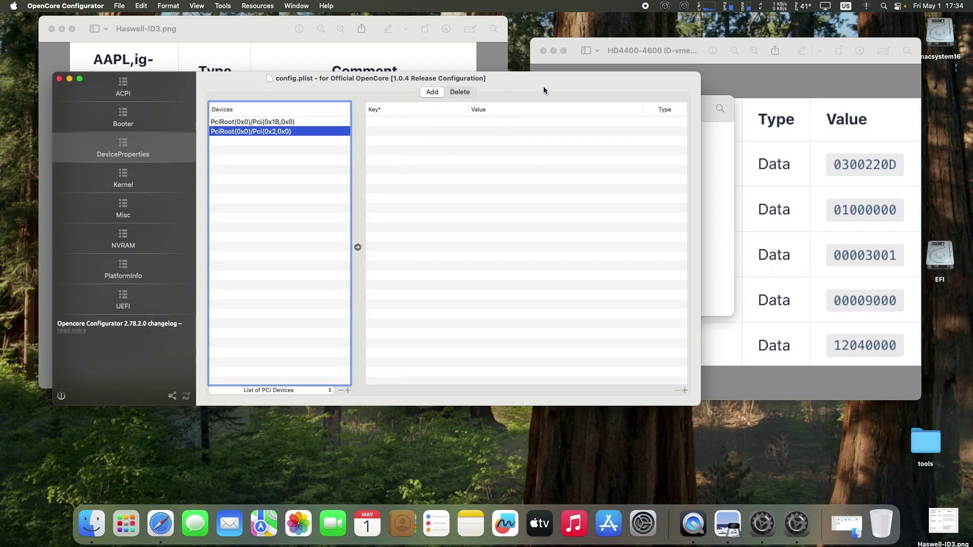
drag(543, 90, 466, 65)
drag(703, 40, 760, 135)
click(458, 261)
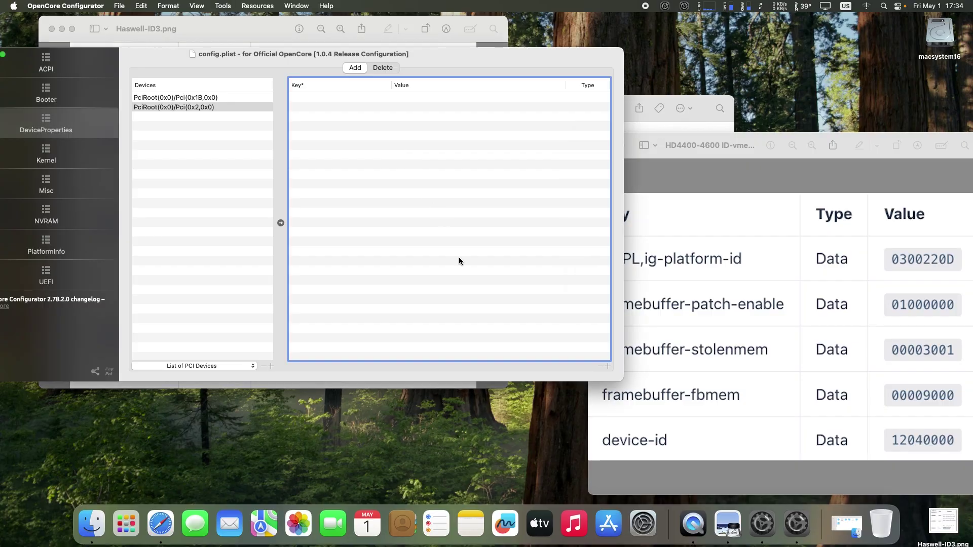
click(607, 366)
click(607, 366)
Step: Copy the key AAPL,ig-platform-id from the reference table in Preview into the first property entry of PciRoot(0x0)/Pci(0x2,0x0)
click(678, 369)
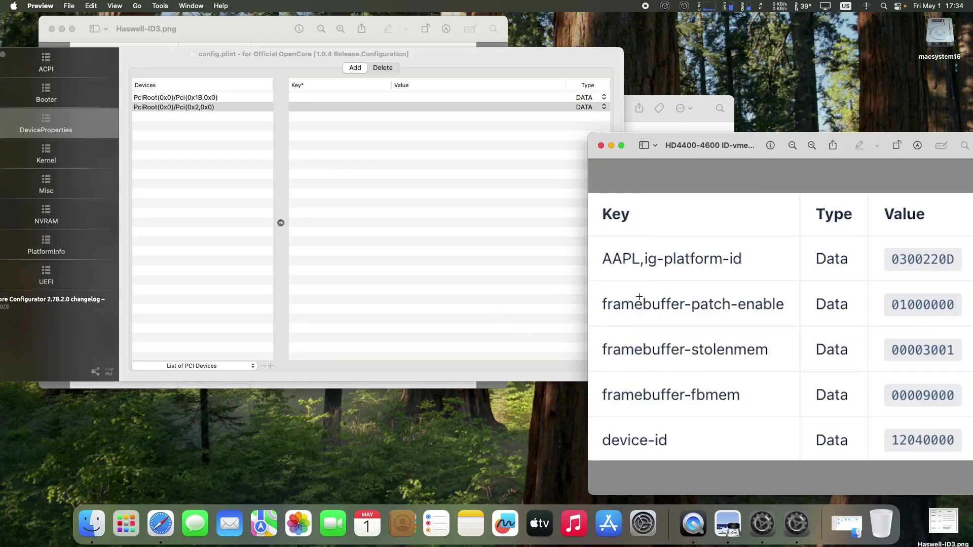
drag(601, 260, 737, 267)
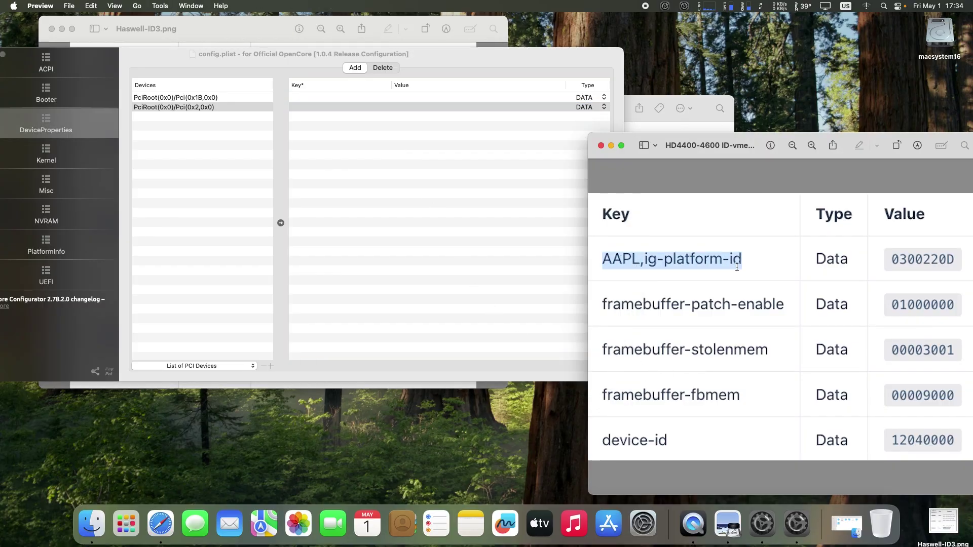
right_click(721, 258)
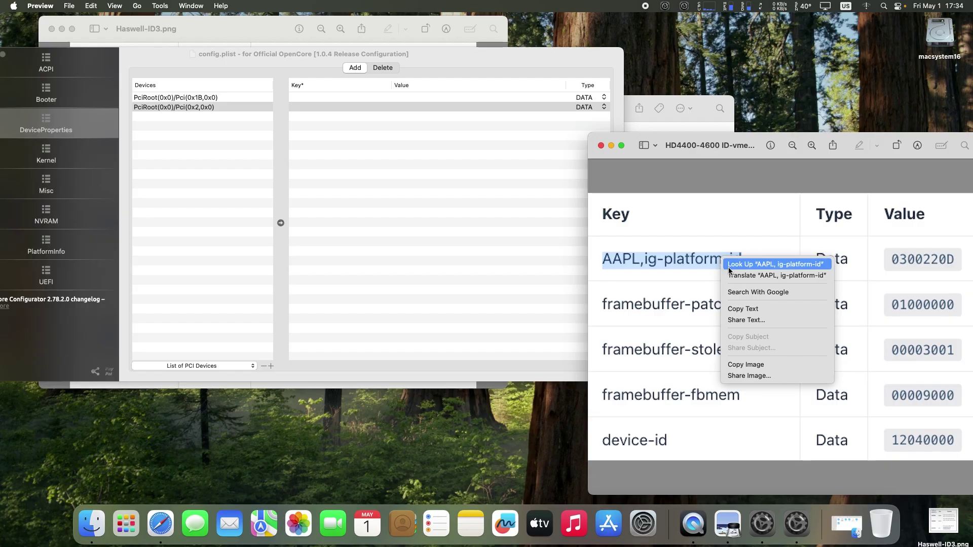
click(753, 309)
click(324, 96)
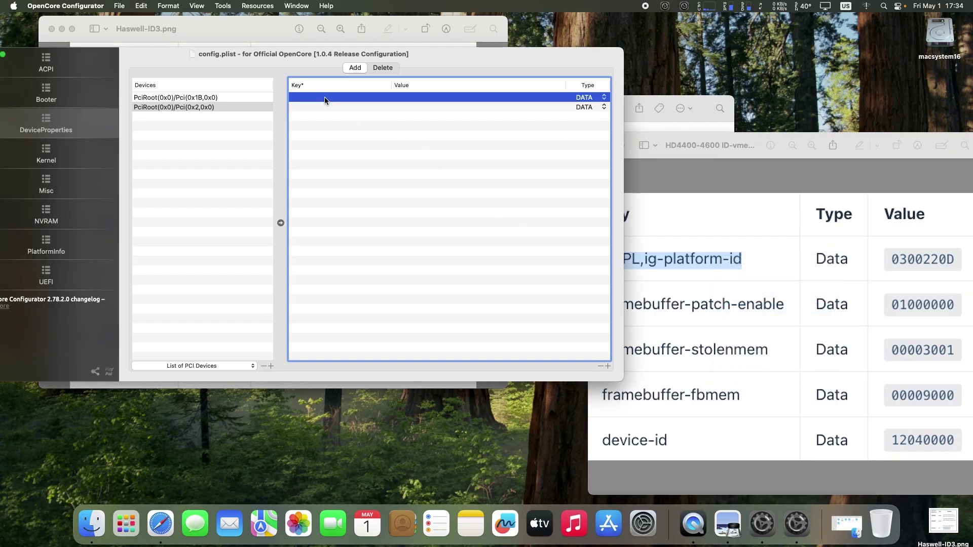
click(324, 96)
right_click(324, 97)
click(349, 126)
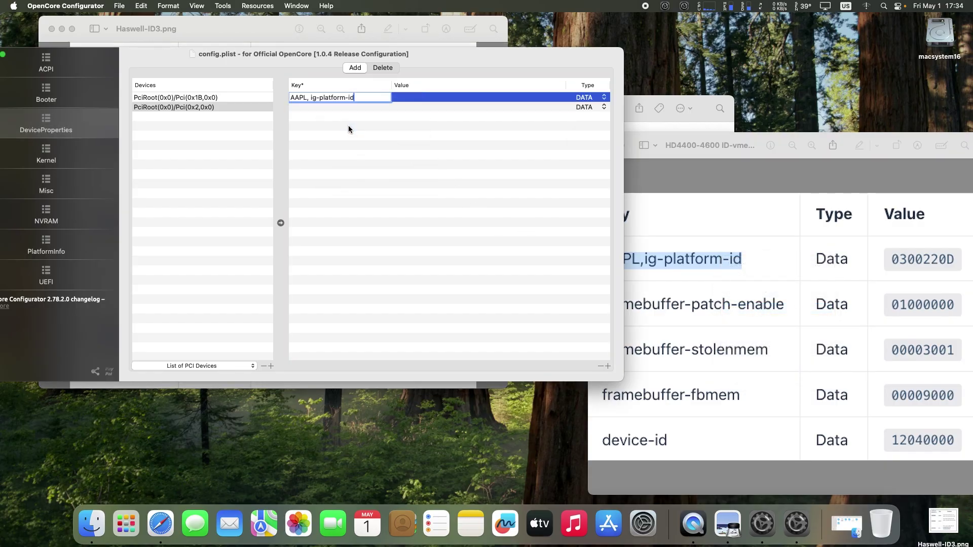
click(582, 228)
Step: Set the value of the platform-id property to 0300220D, copied from the reference table in Preview
click(893, 256)
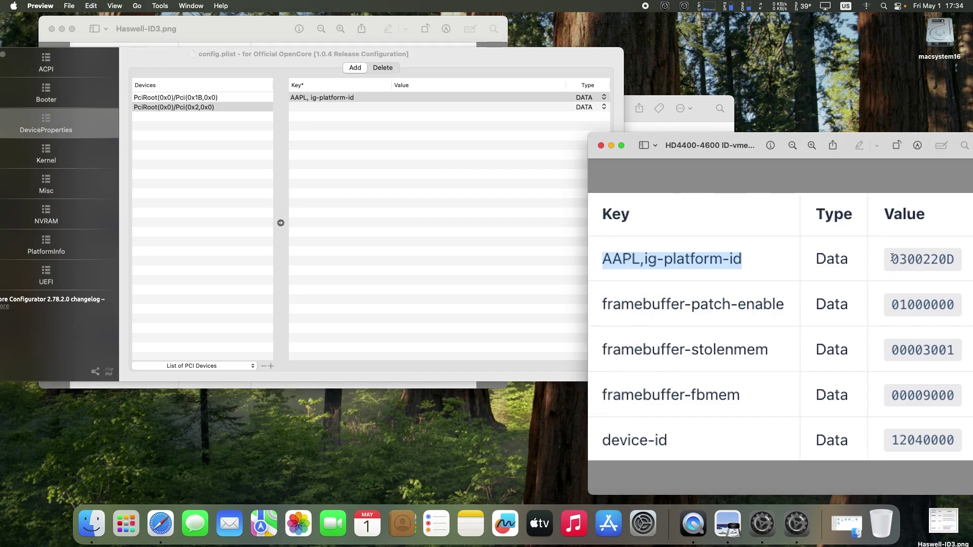
double_click(892, 258)
right_click(927, 259)
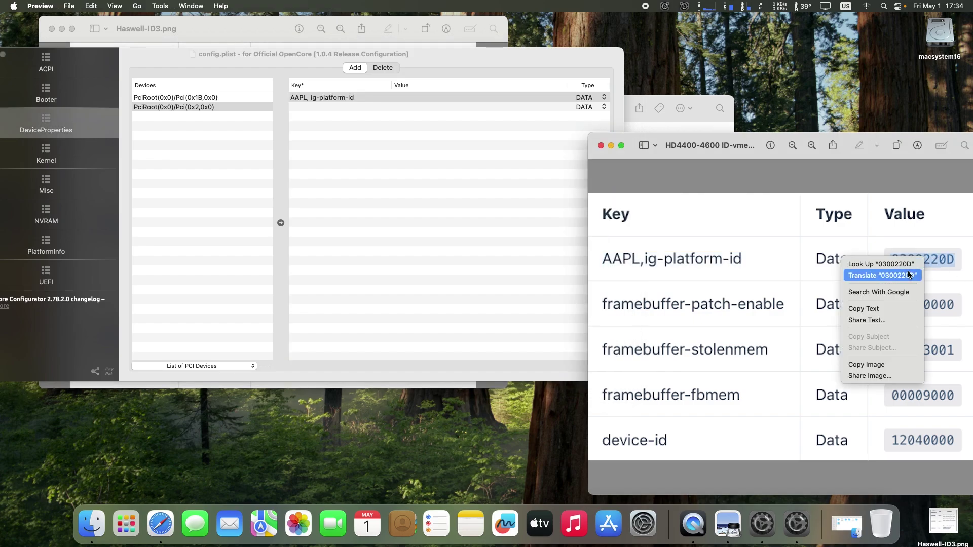
click(895, 307)
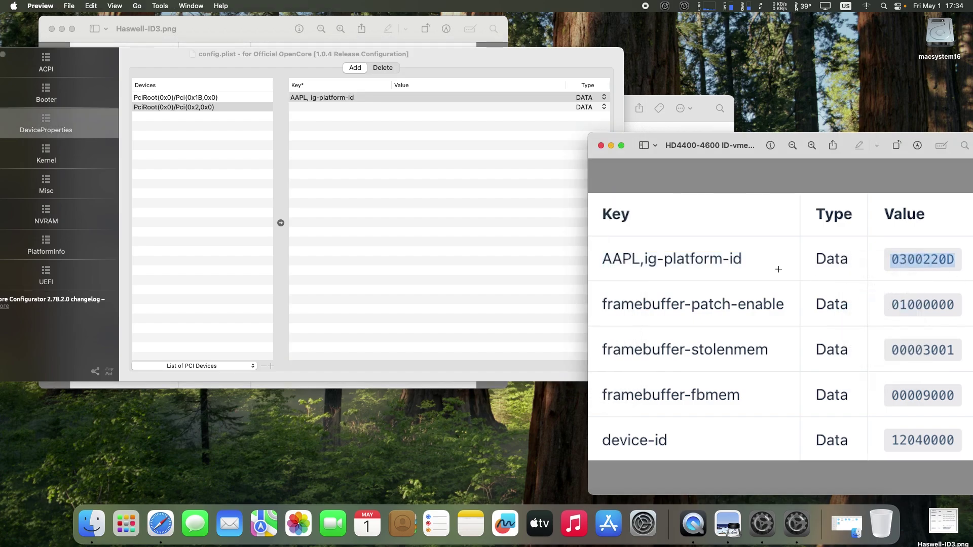
double_click(418, 100)
right_click(419, 98)
click(436, 126)
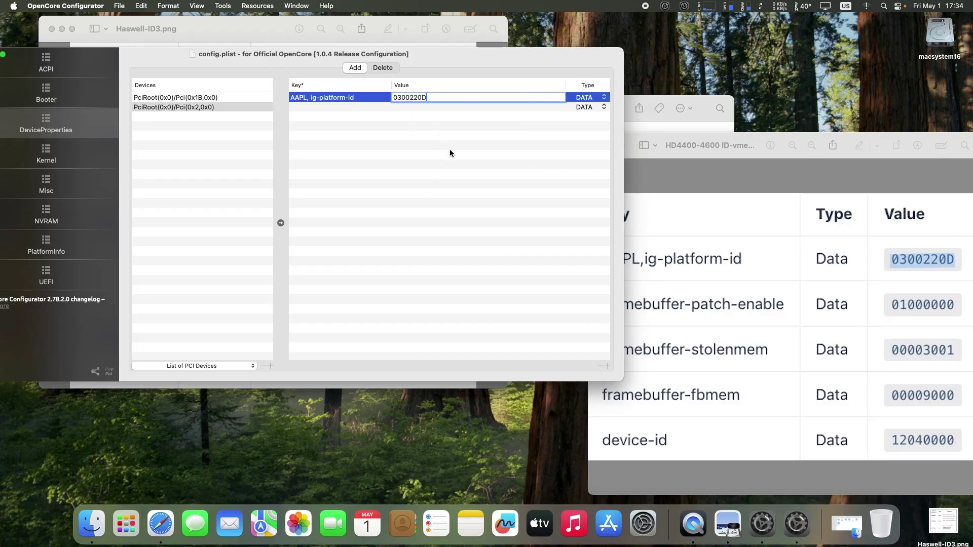
key(Return)
Step: Copy the key device-id from the reference table in Preview into the second property entry of PciRoot(0x0)/Pci(0x2,0x0)
click(633, 436)
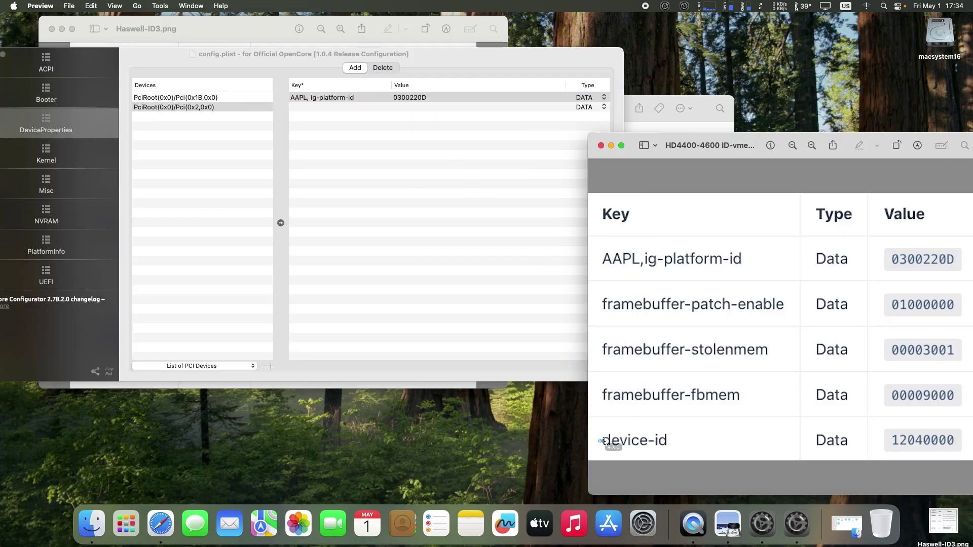
double_click(650, 438)
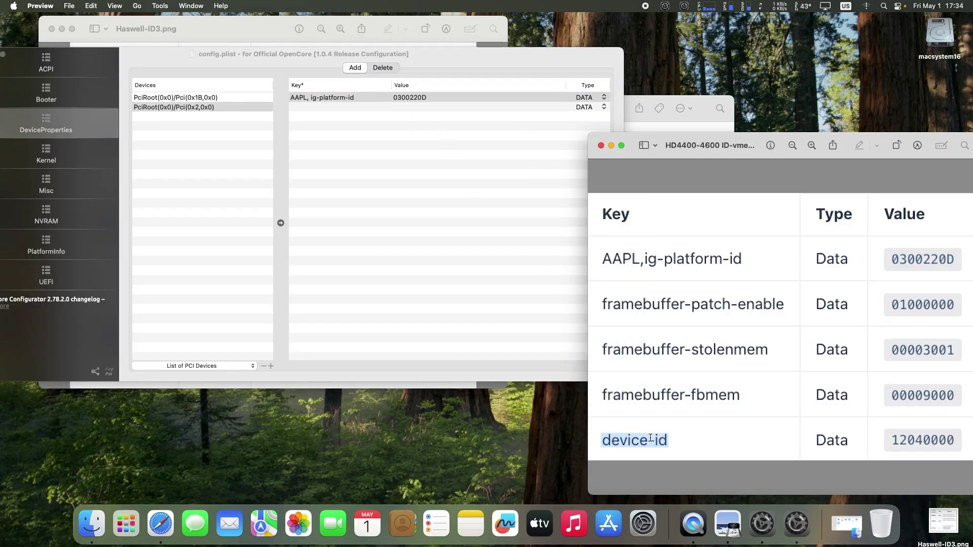
right_click(628, 442)
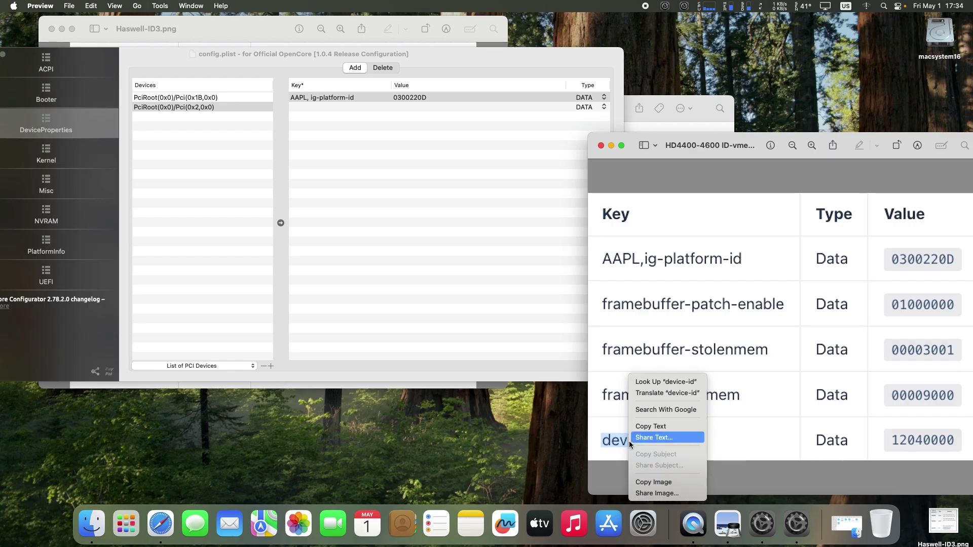
click(651, 426)
double_click(324, 107)
right_click(324, 107)
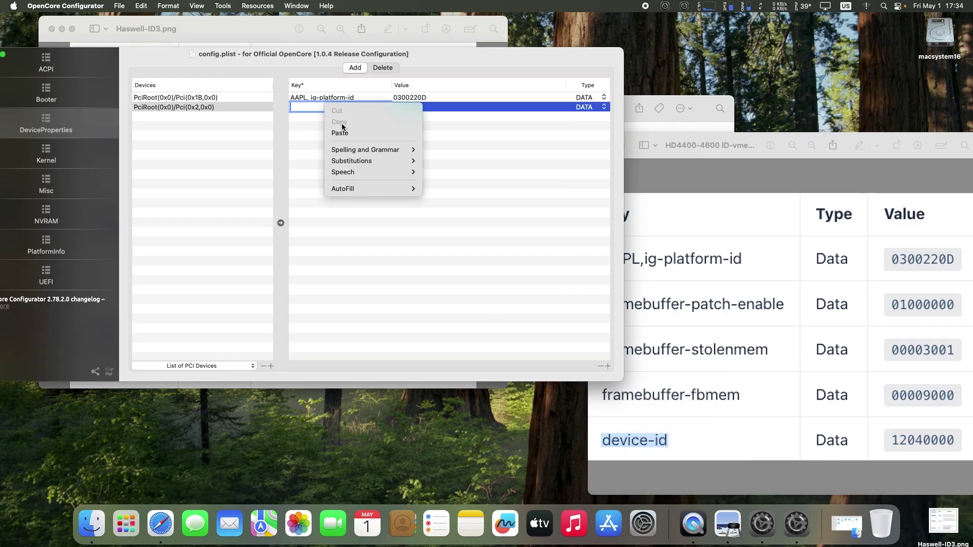
click(348, 132)
key(Return)
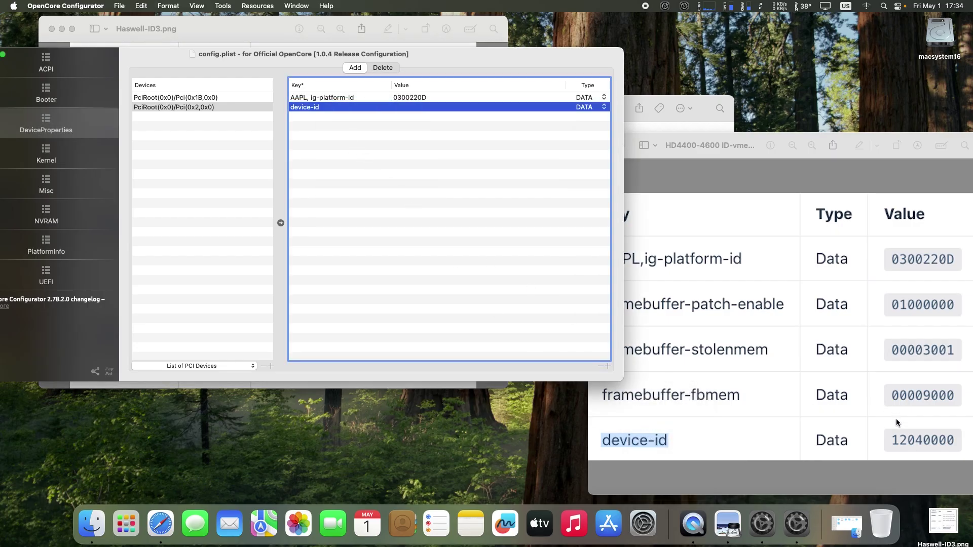
Step: Set the value of device-id to 12040000, copied from the reference table in Preview
click(903, 444)
drag(892, 440, 947, 444)
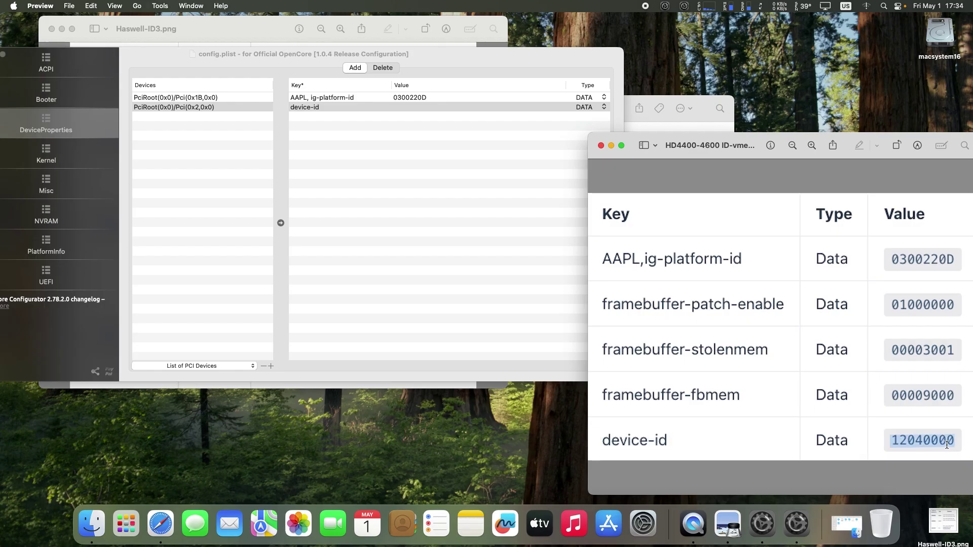
right_click(943, 445)
click(869, 427)
click(415, 105)
click(415, 106)
right_click(415, 106)
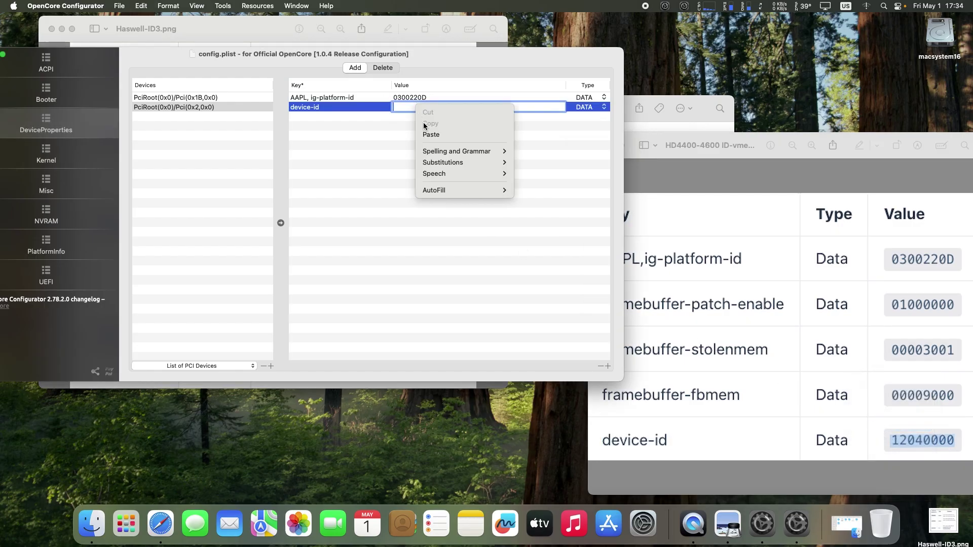
click(429, 133)
key(Return)
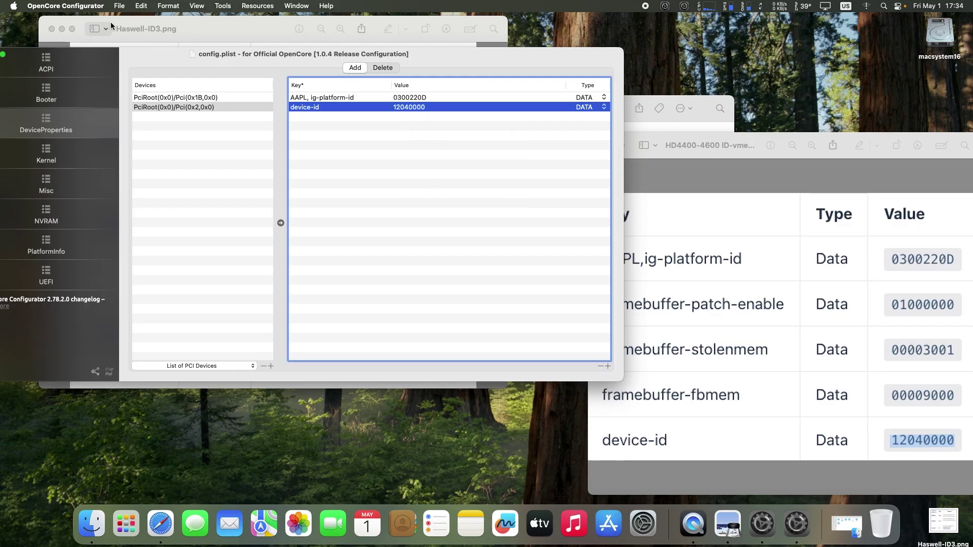
Step: Save config.plist with the platform-id and device-id properties and dismiss the OpenCore Validator report
click(118, 6)
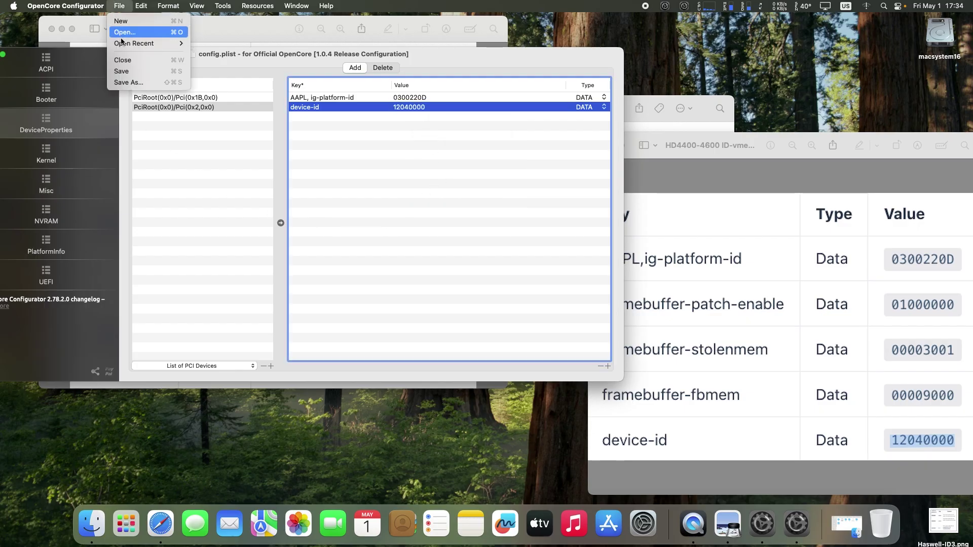
click(126, 72)
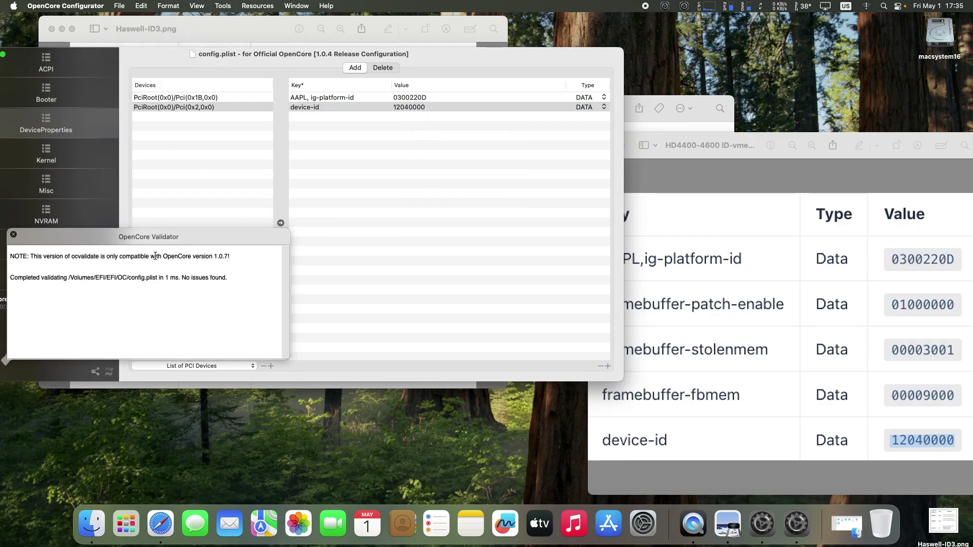
click(13, 235)
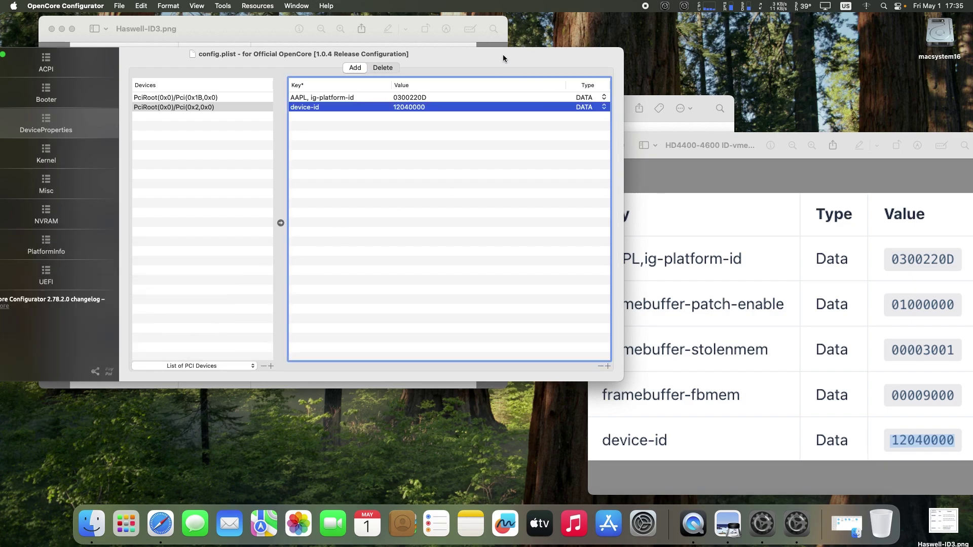
Step: Close the OC folder window and move the config.plist window aside to uncover the platform-id table in Haswell-ID3.png
drag(503, 54, 620, 329)
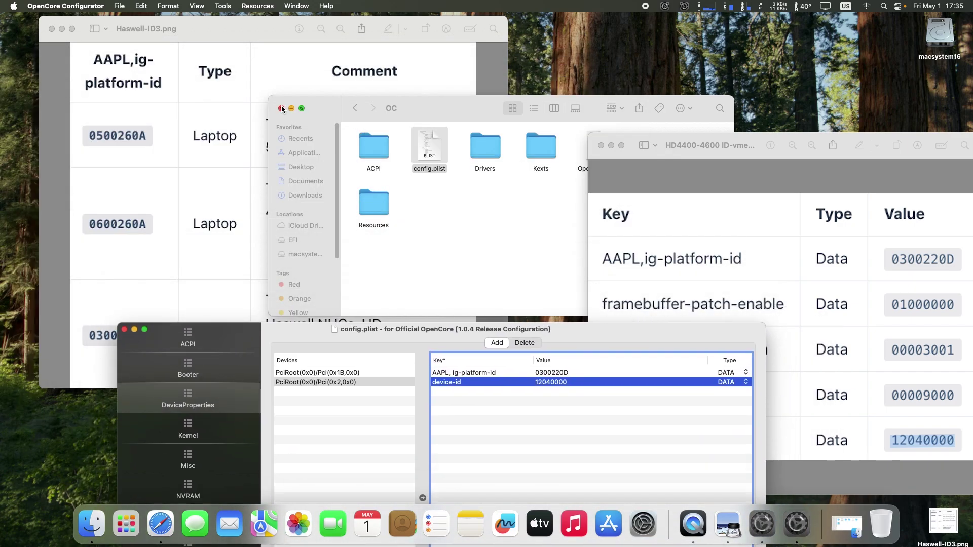
click(281, 108)
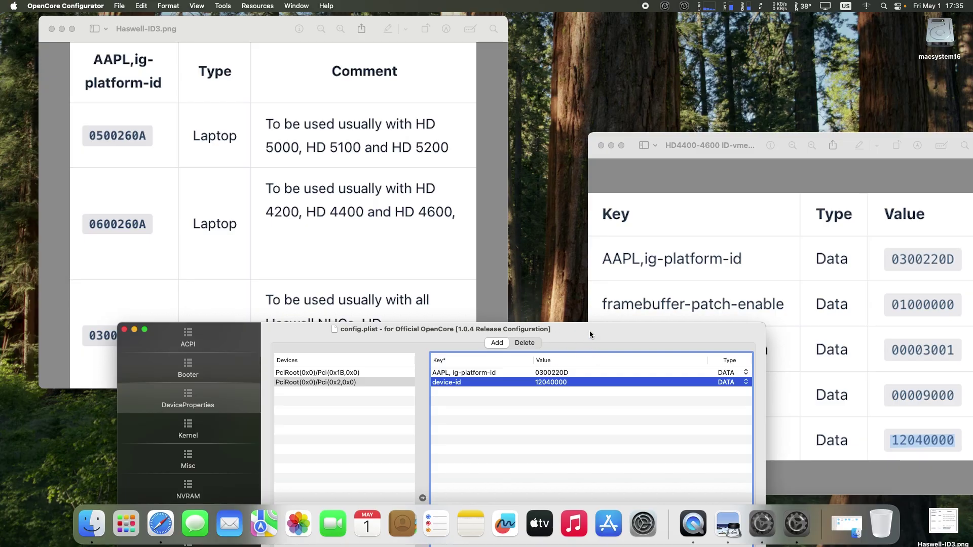
drag(589, 333, 576, 378)
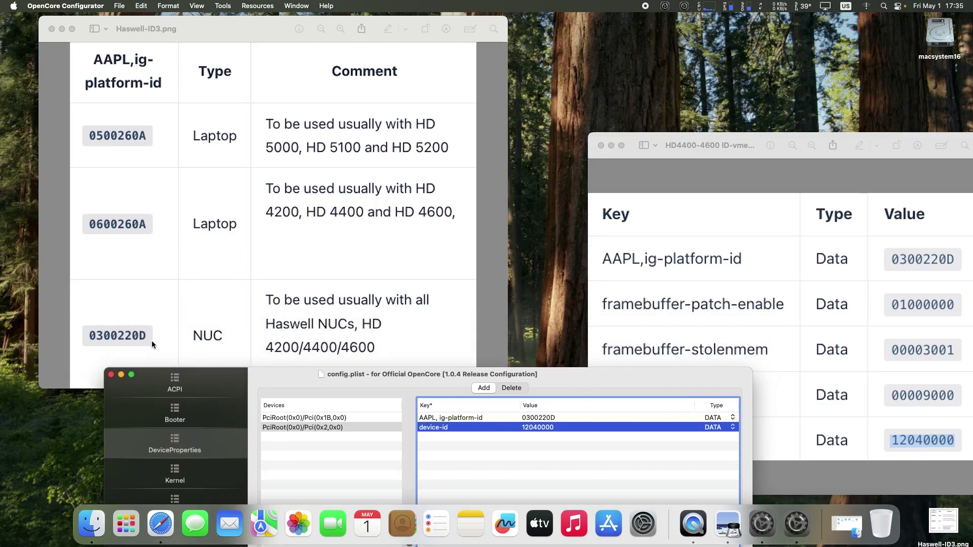